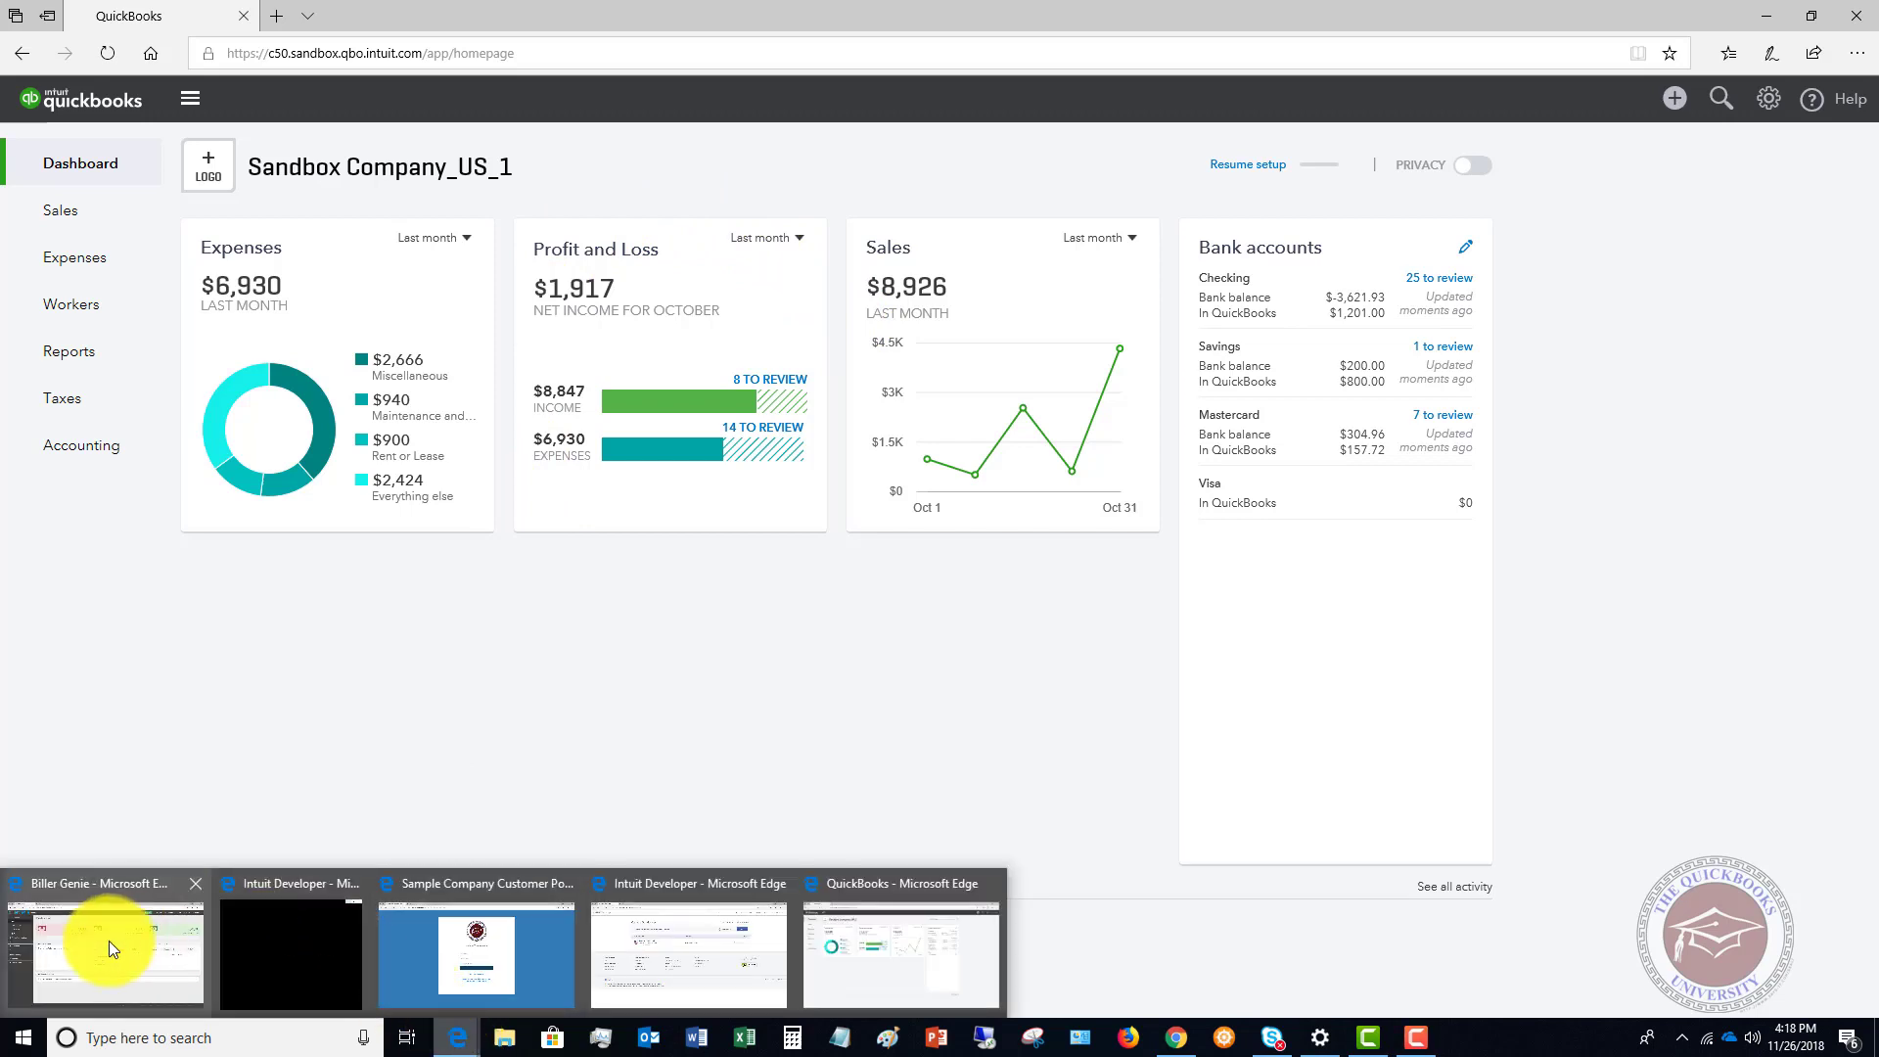
# - Switch to the Biller Genie window and expand Tools in the left sidebar
pyautogui.click(109, 941)
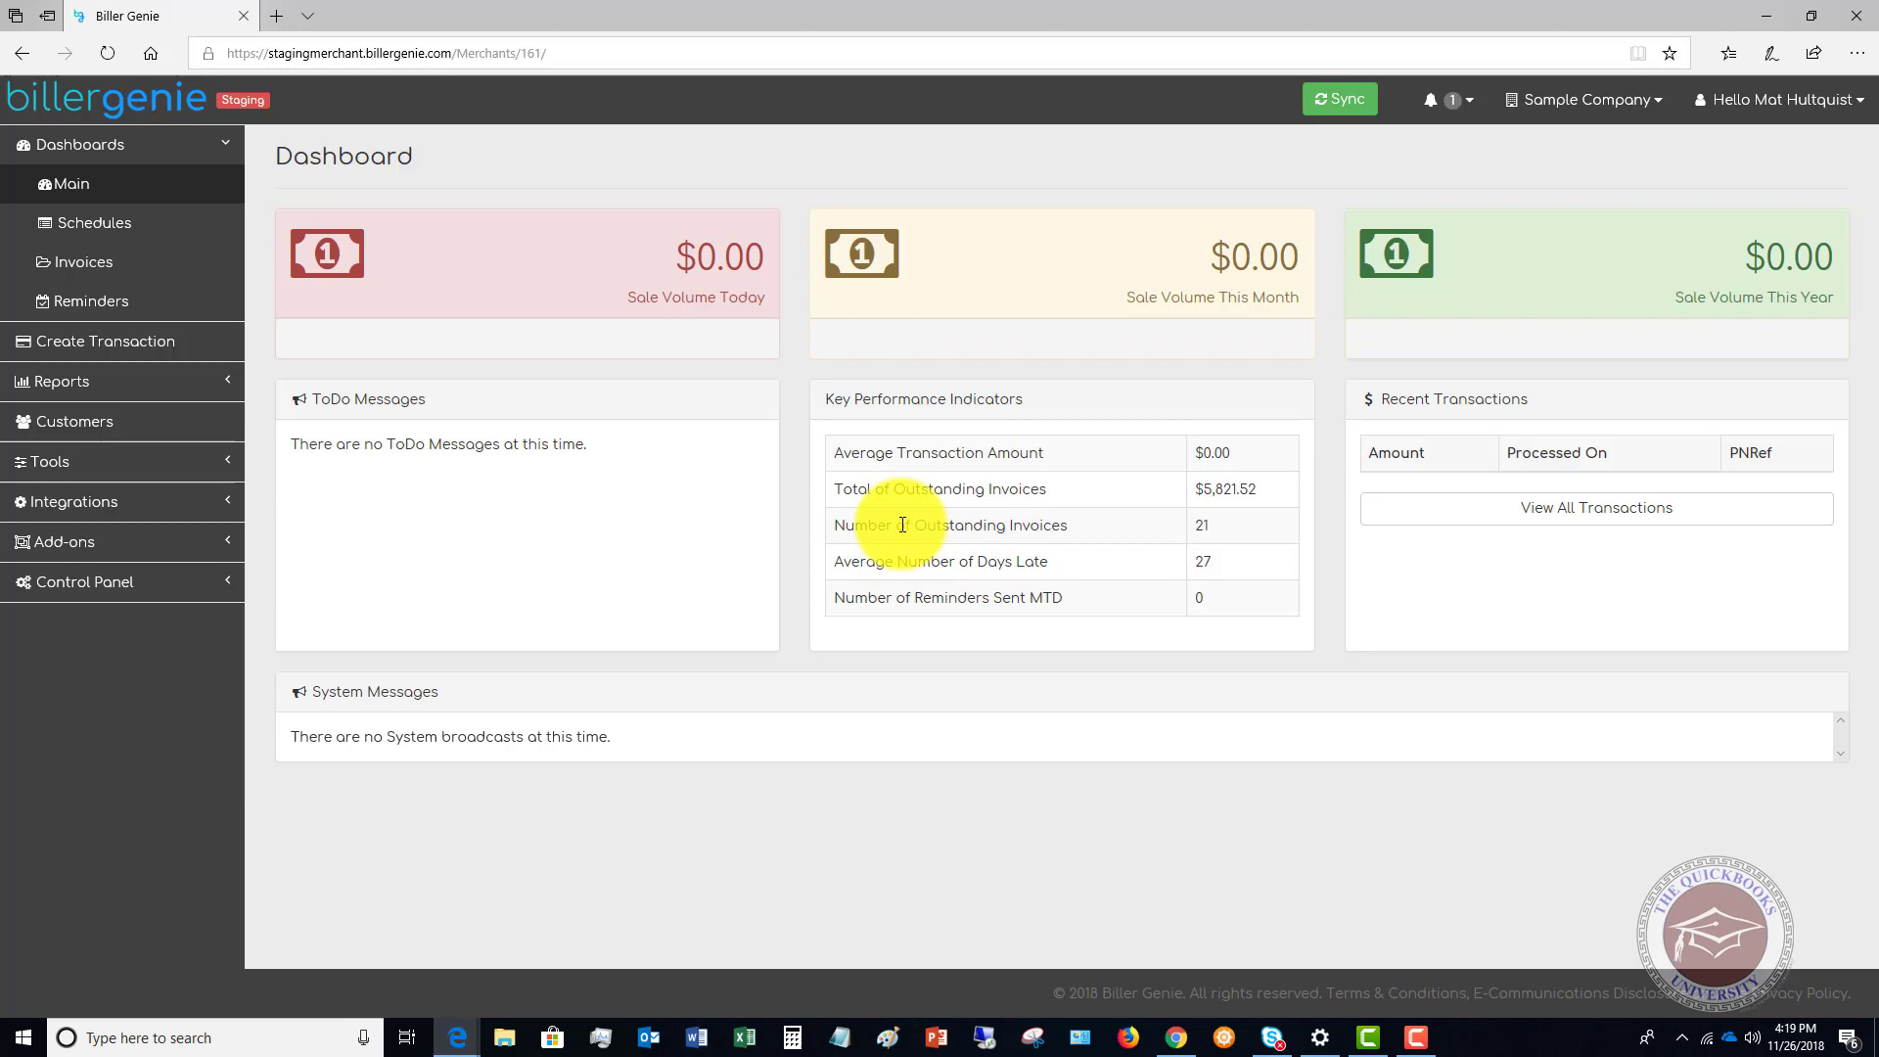
pyautogui.click(103, 460)
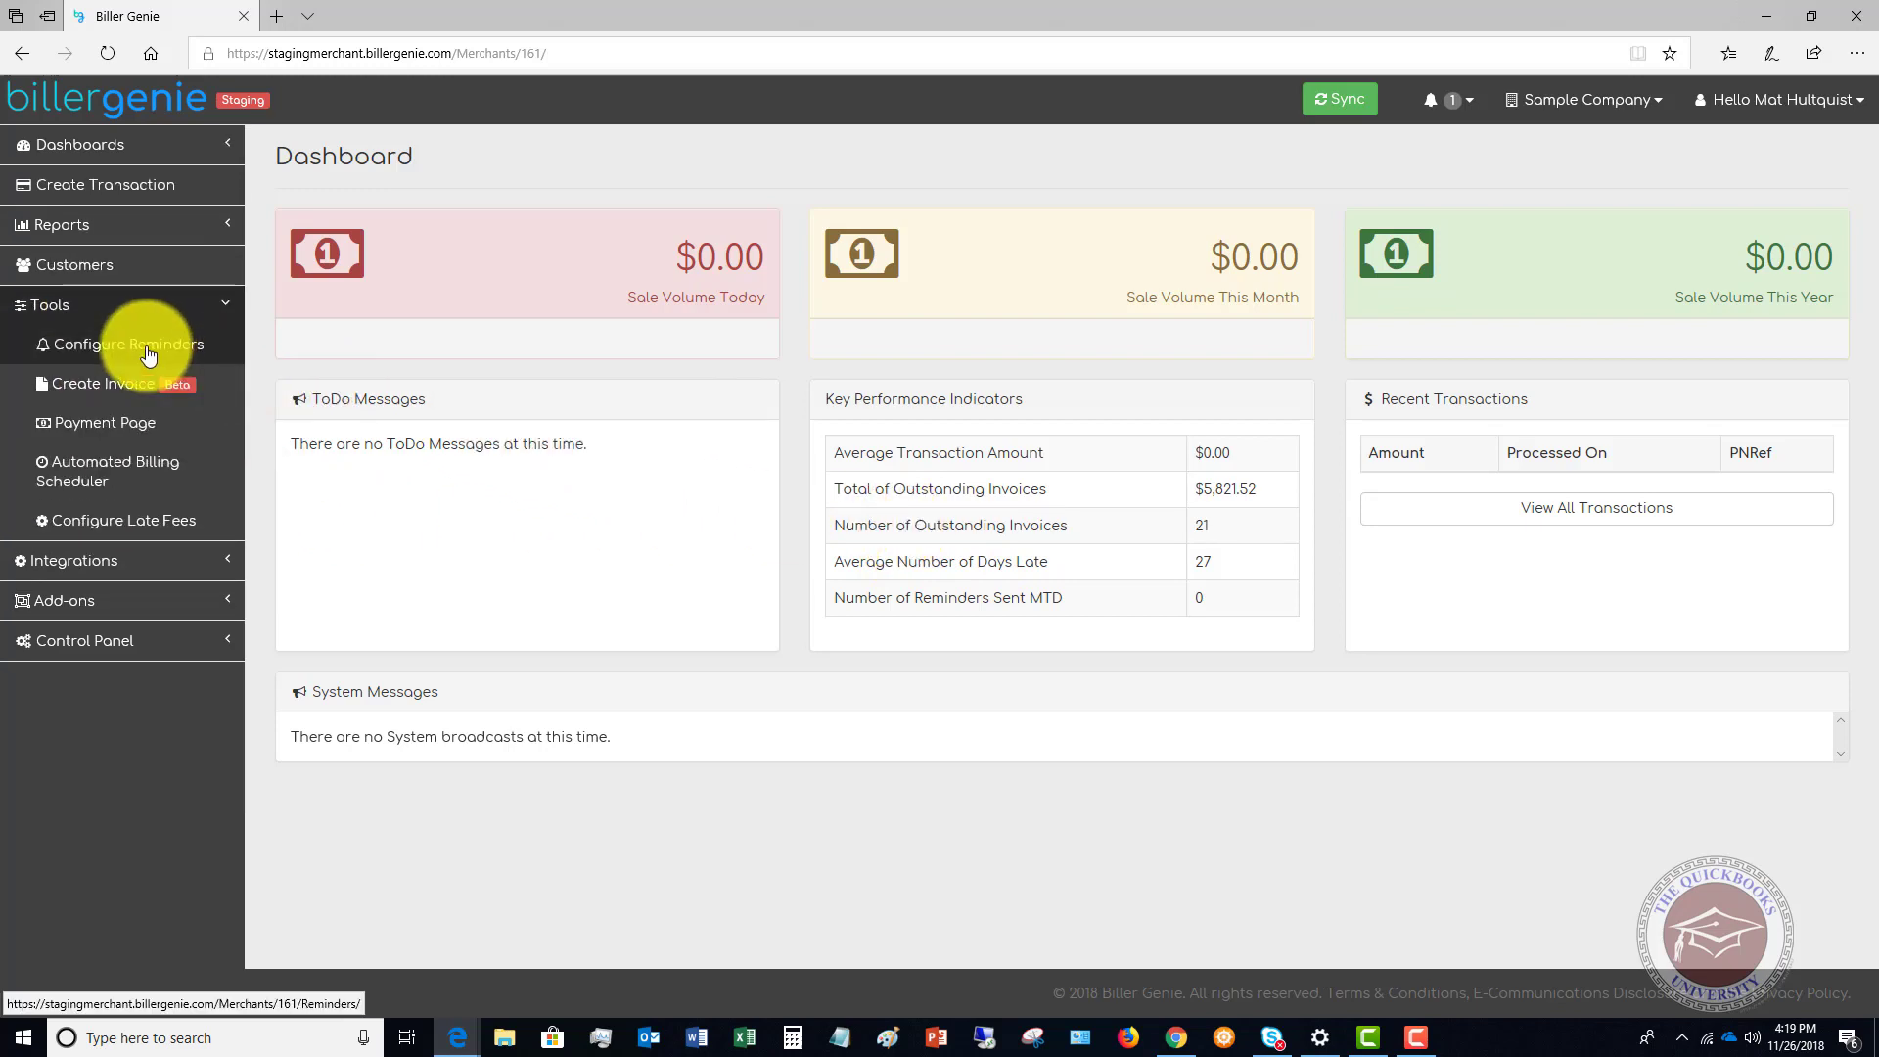
# - Open Configure Reminders, switch Invoice Updated on, and expand its email template
pyautogui.click(123, 344)
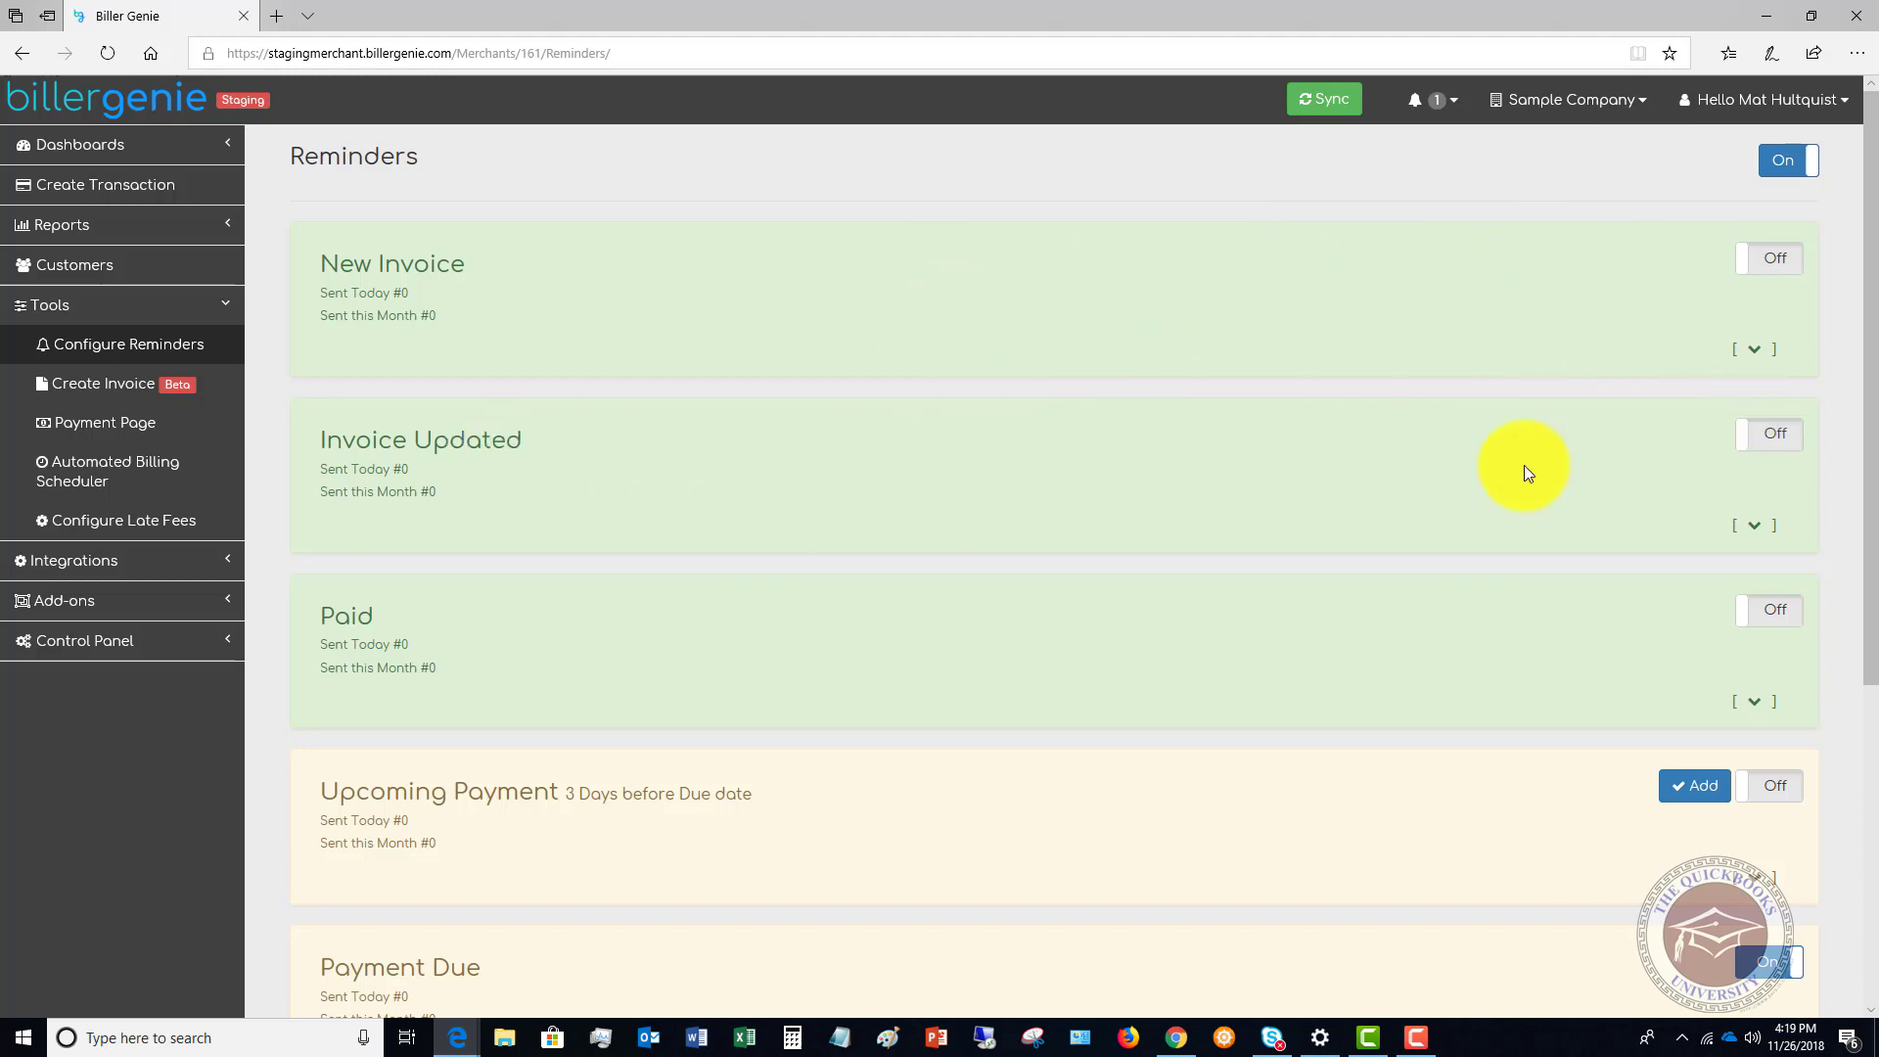
pyautogui.click(1786, 445)
pyautogui.click(1755, 526)
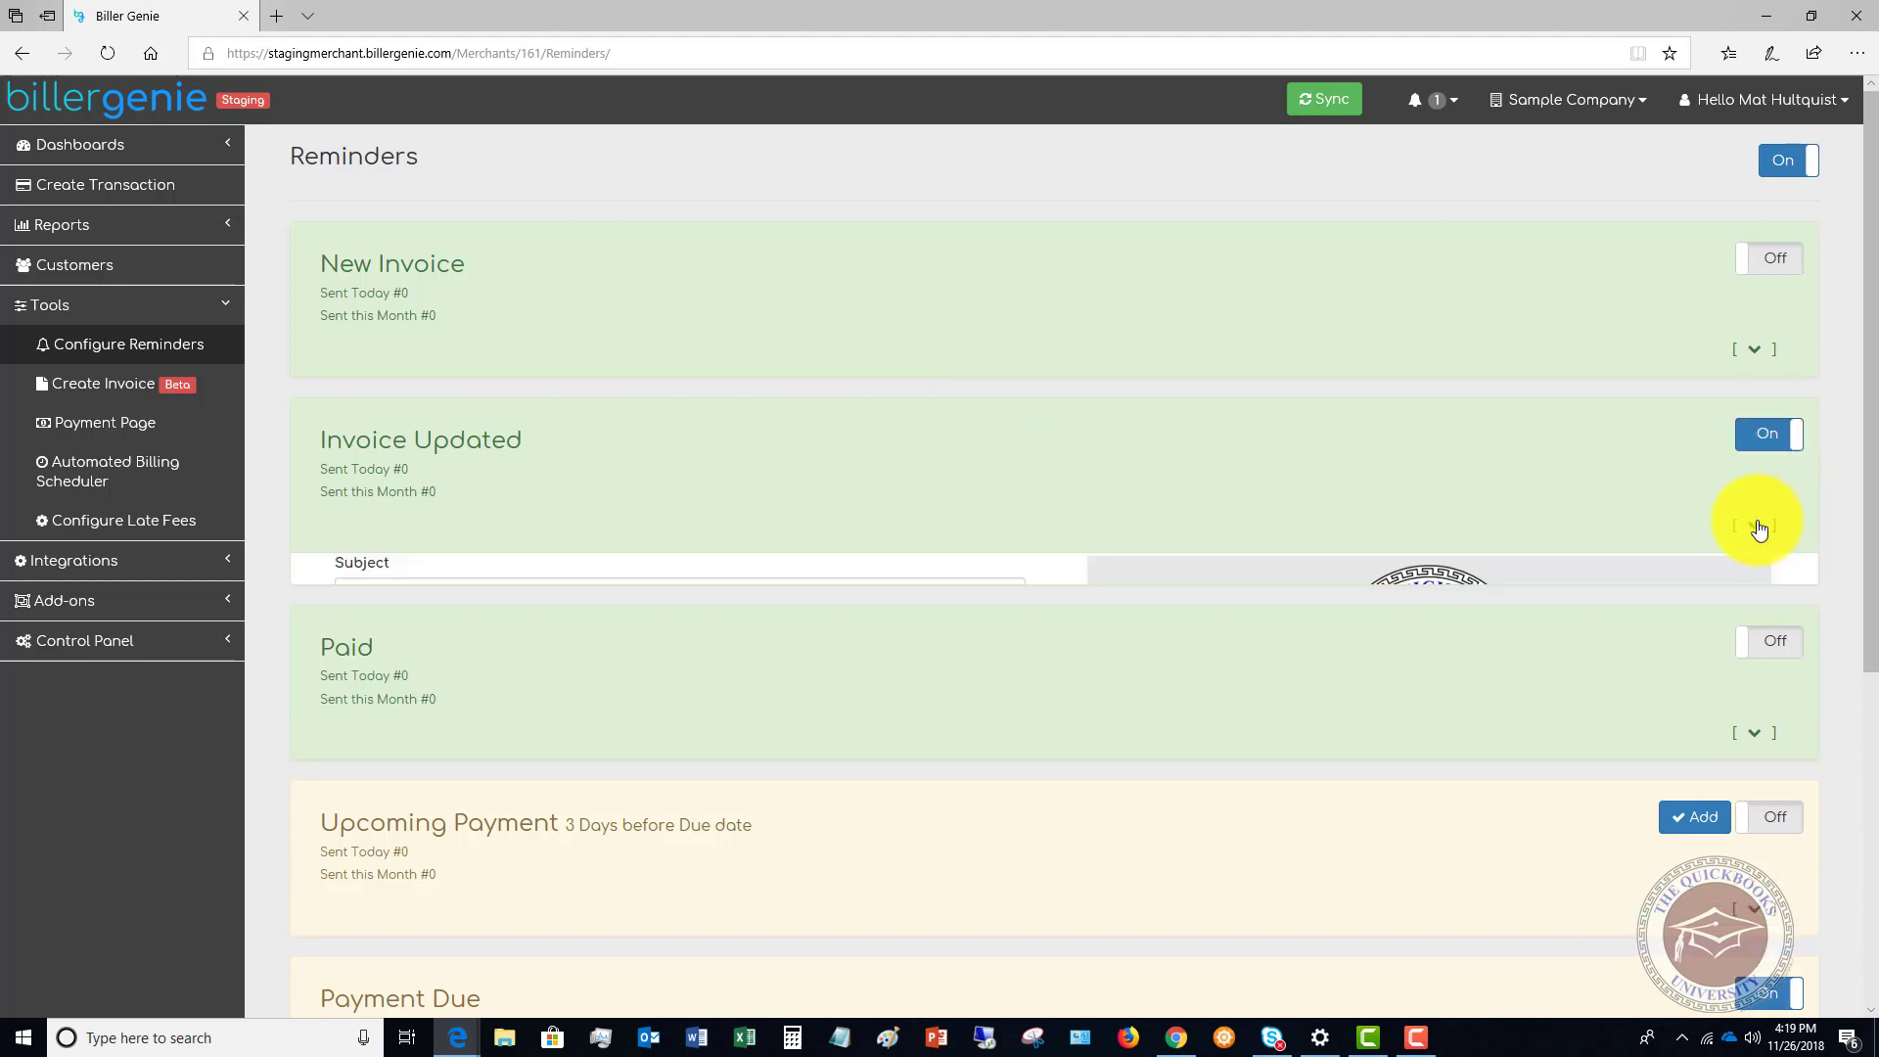
# - Review the Invoice Updated email template, selecting its appreciation sentence
pyautogui.scroll(-1, 961, 421)
pyautogui.scroll(-1, 961, 421)
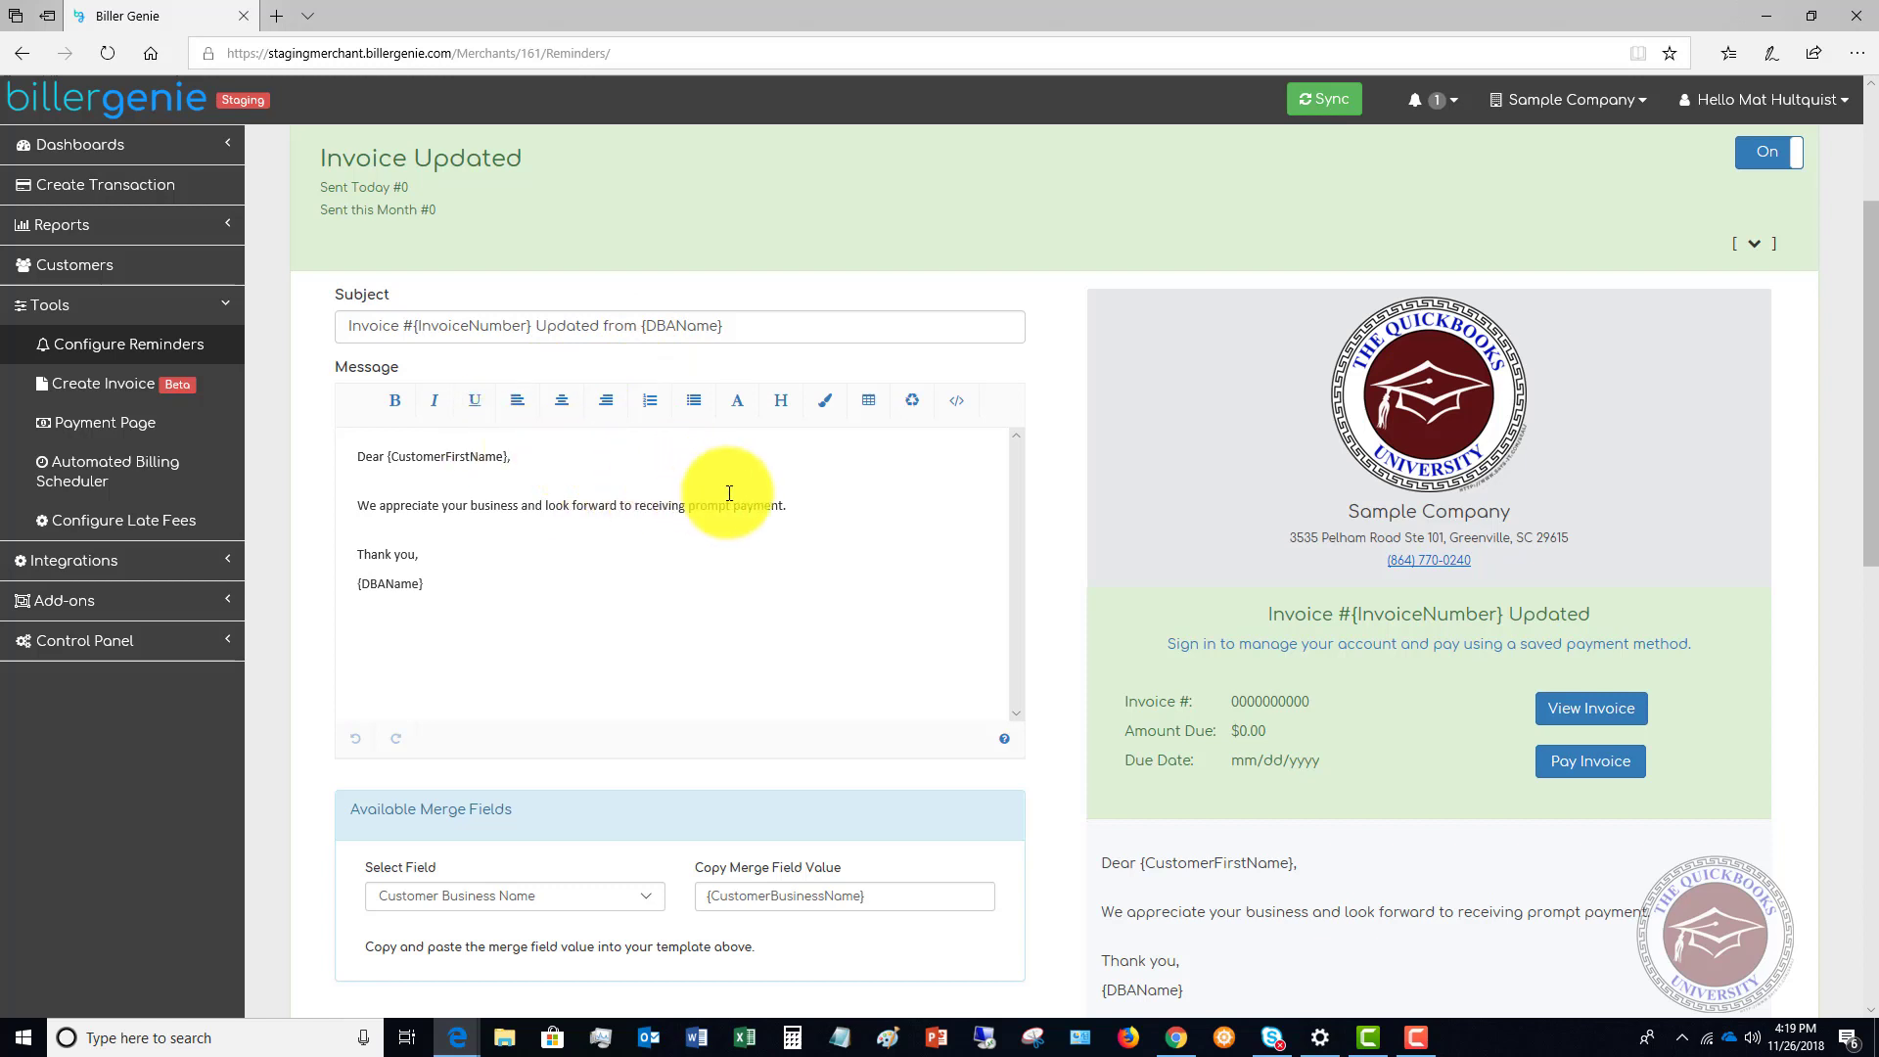
pyautogui.scroll(-3, 824, 489)
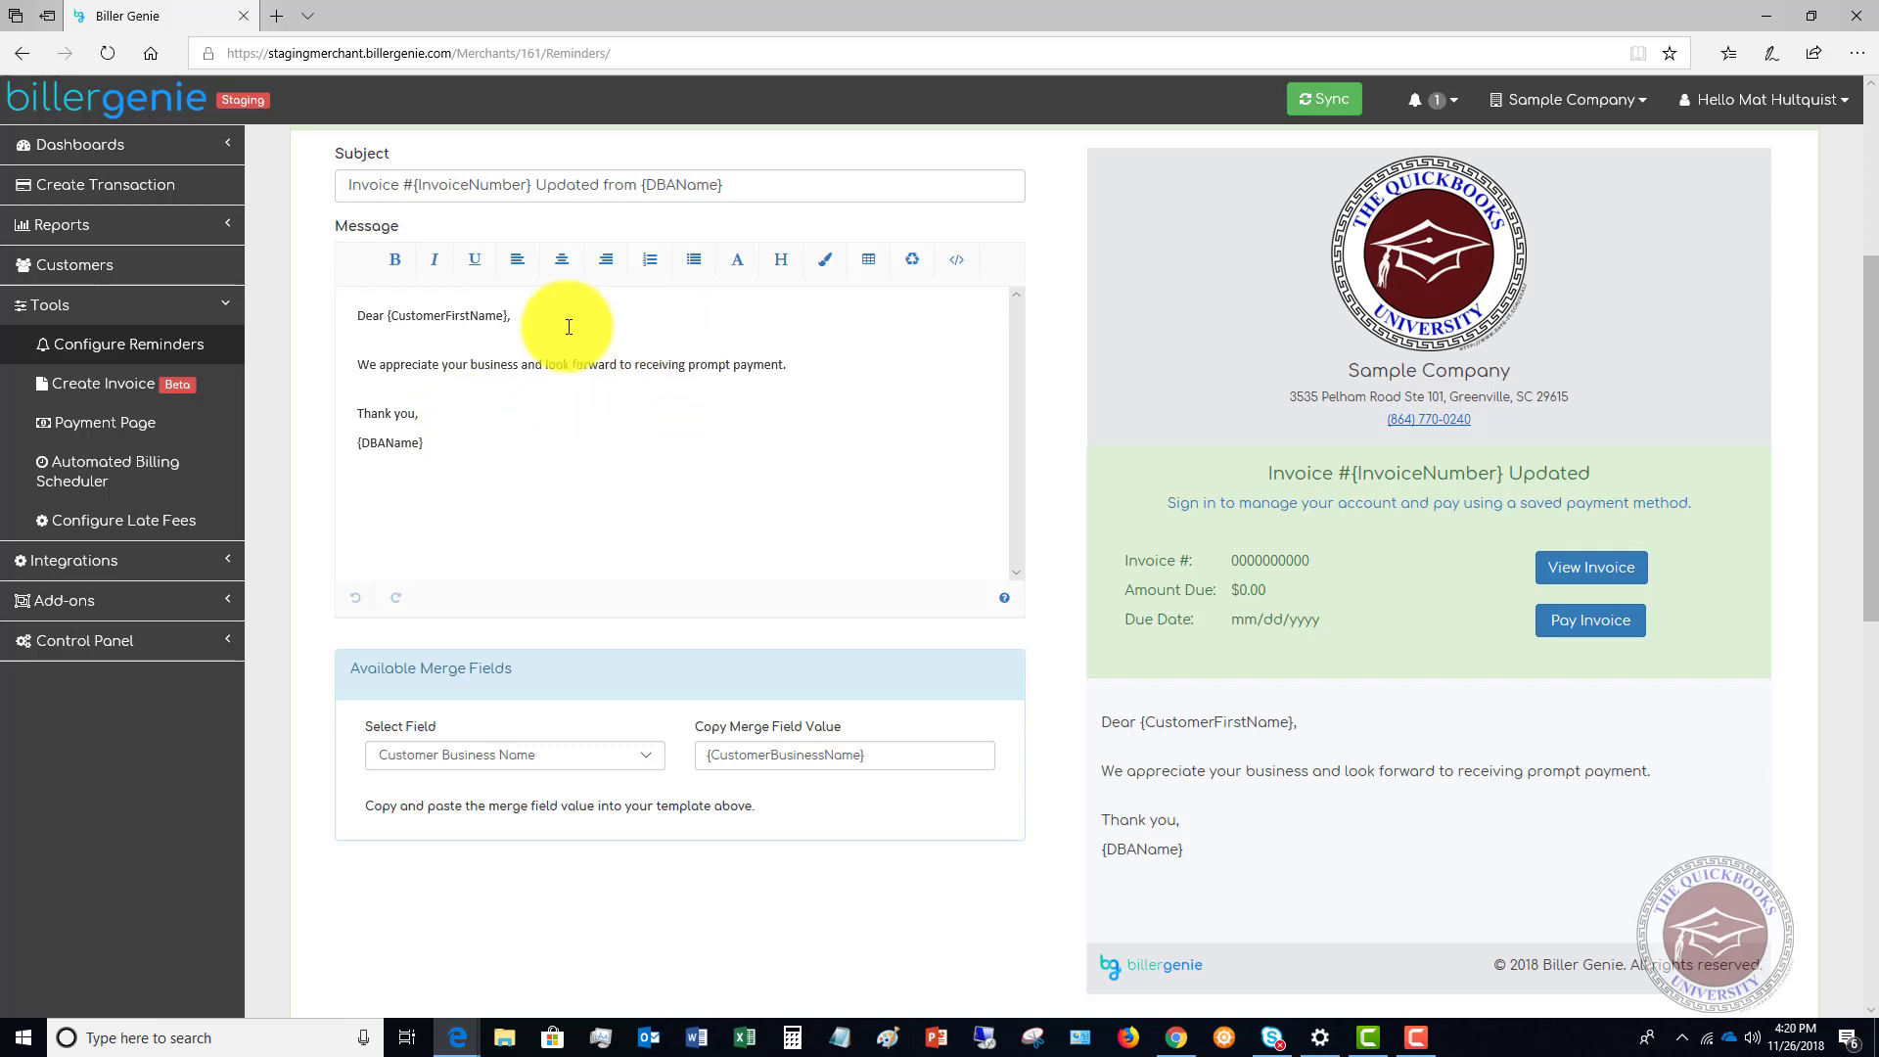
pyautogui.moveTo(787, 364); pyautogui.dragTo(374, 356)
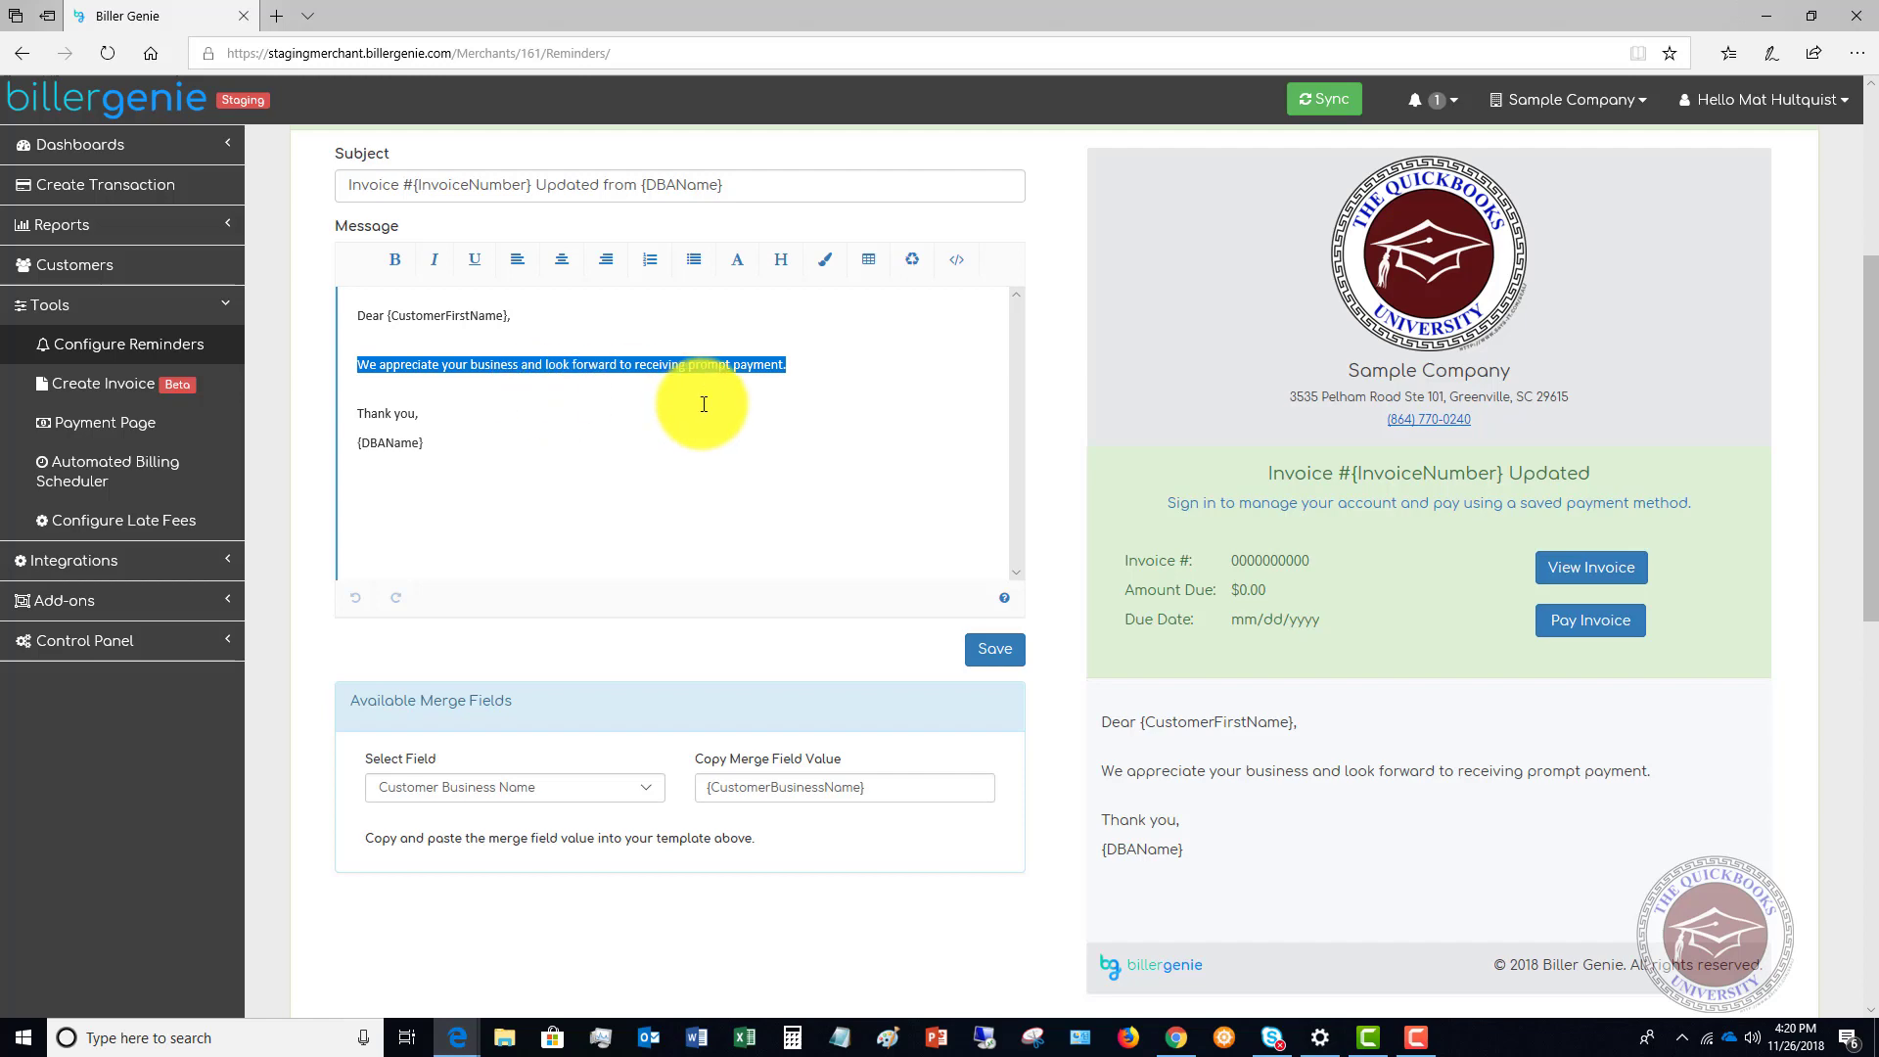
pyautogui.scroll(4, 704, 404)
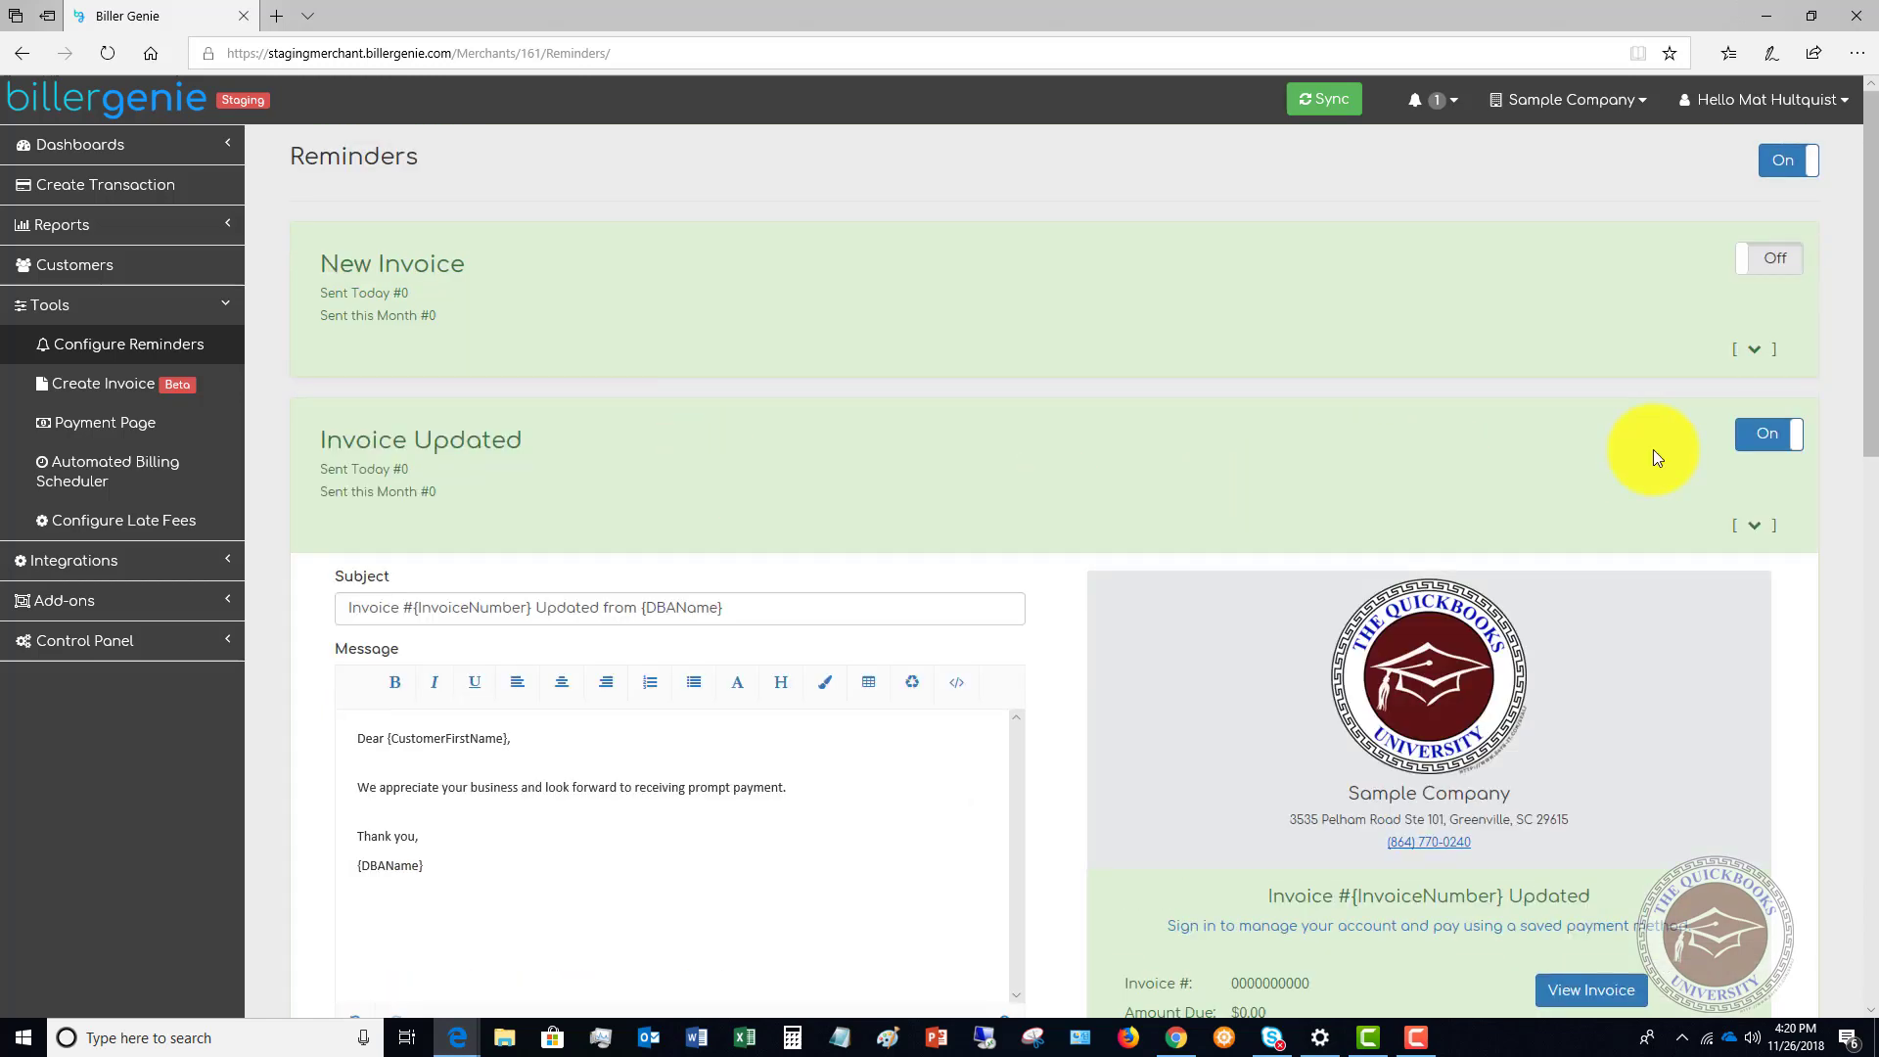
# - Collapse the Invoice Updated template and toggle it off and back on
pyautogui.click(1754, 526)
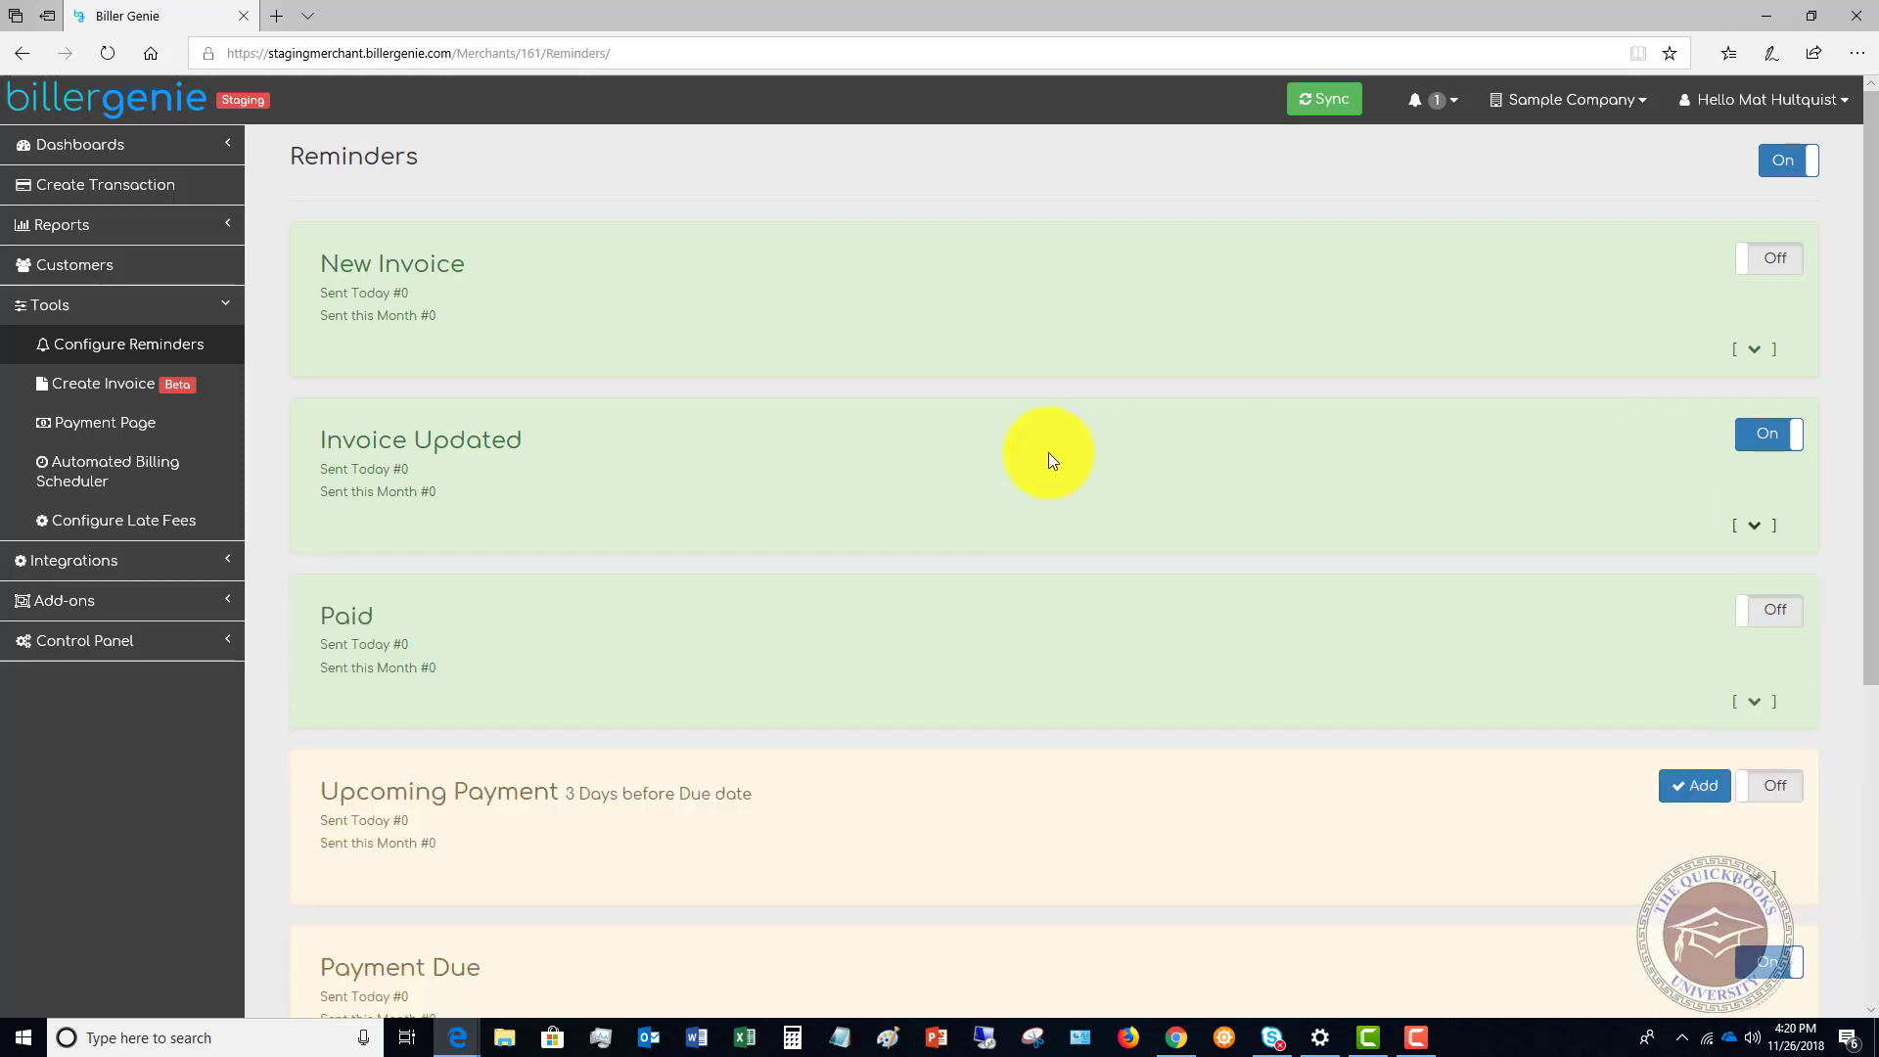
pyautogui.click(1783, 441)
pyautogui.click(1783, 444)
pyautogui.scroll(-1, 1236, 456)
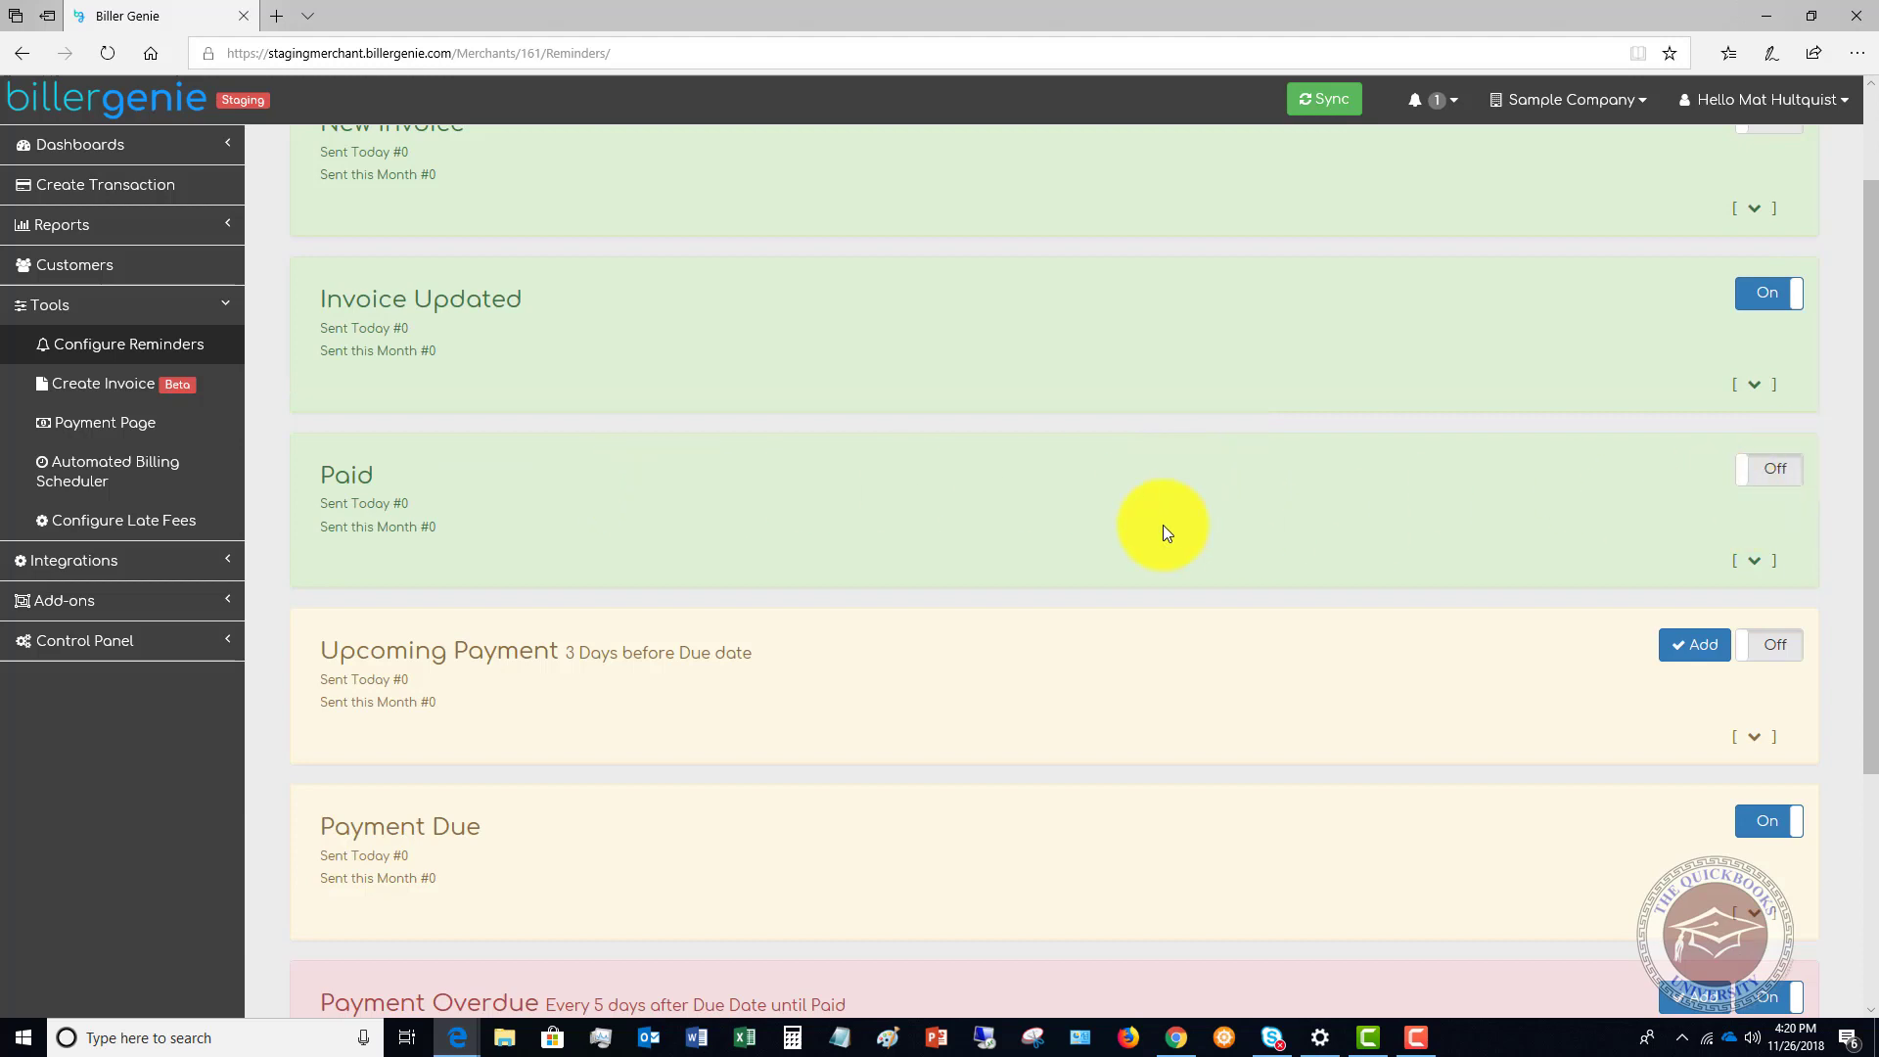
pyautogui.scroll(-1, 1163, 529)
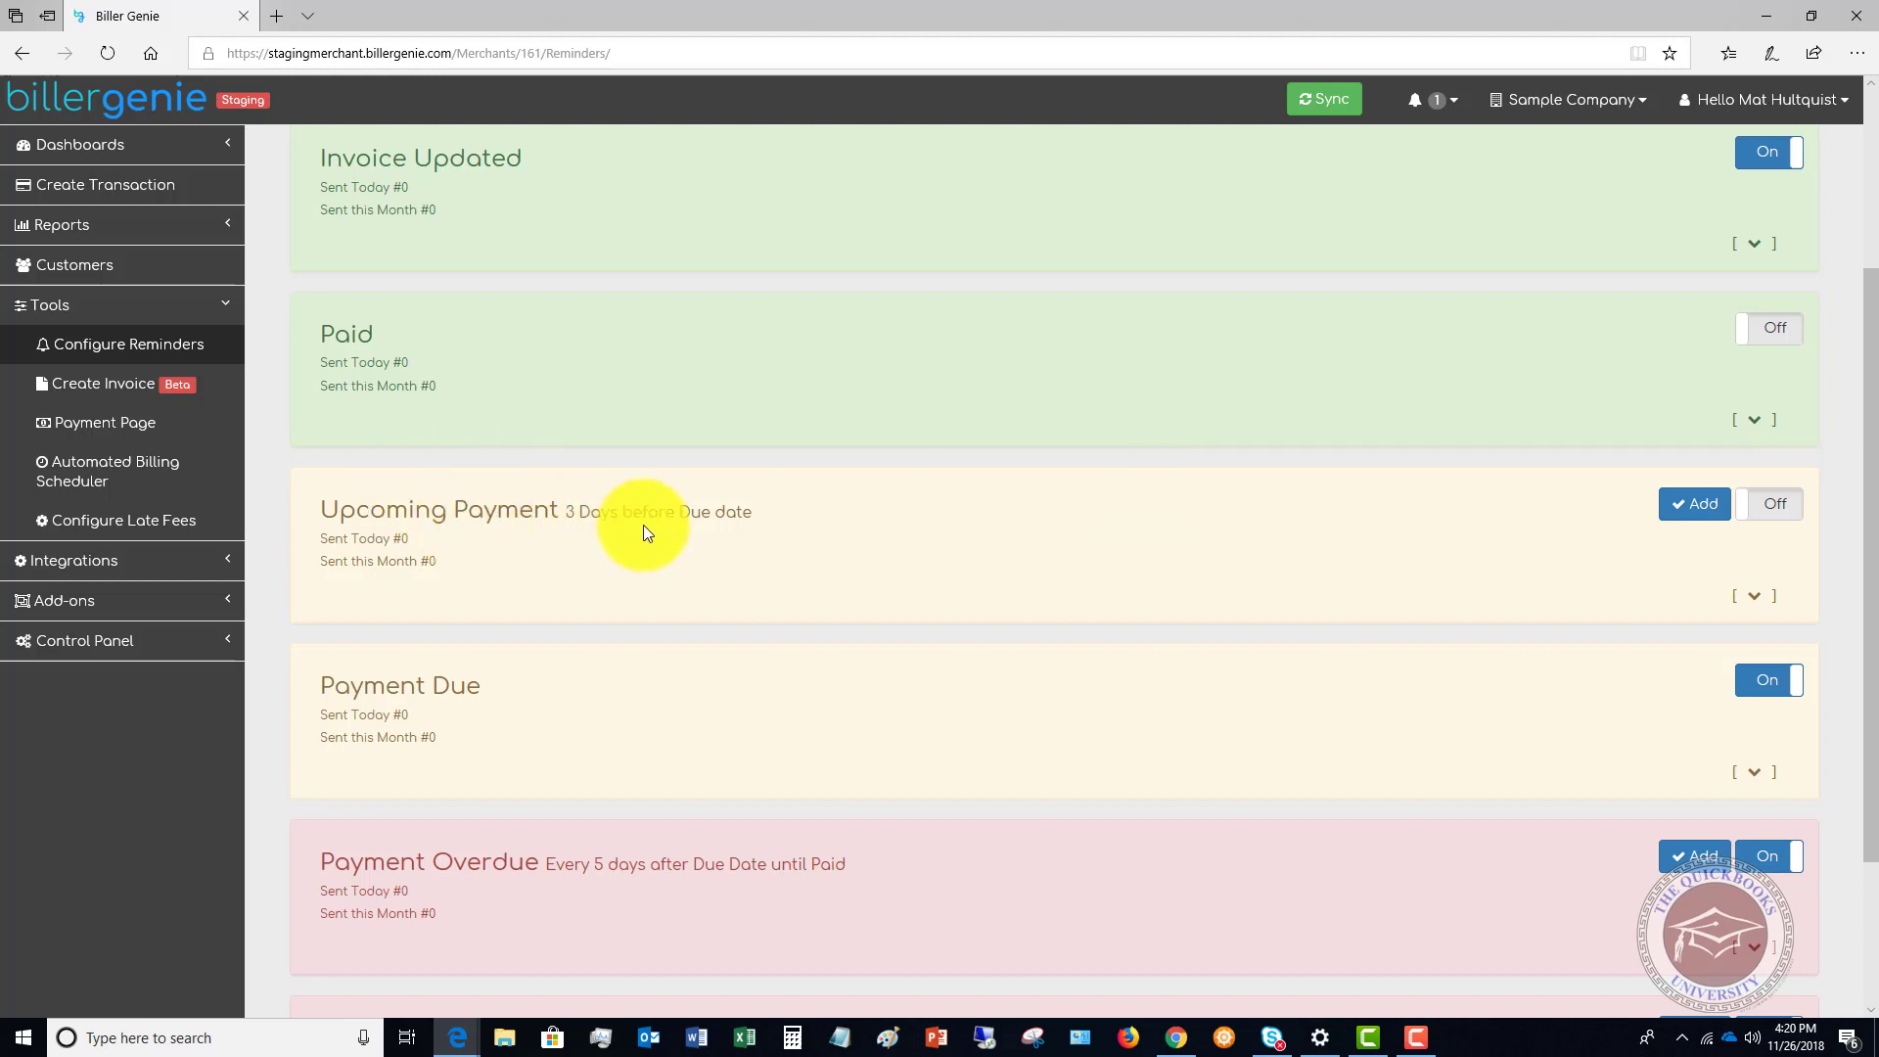
# - Switch on the 3-days-before-due Upcoming Payment reminder and review its email template
pyautogui.click(1777, 506)
pyautogui.click(1768, 609)
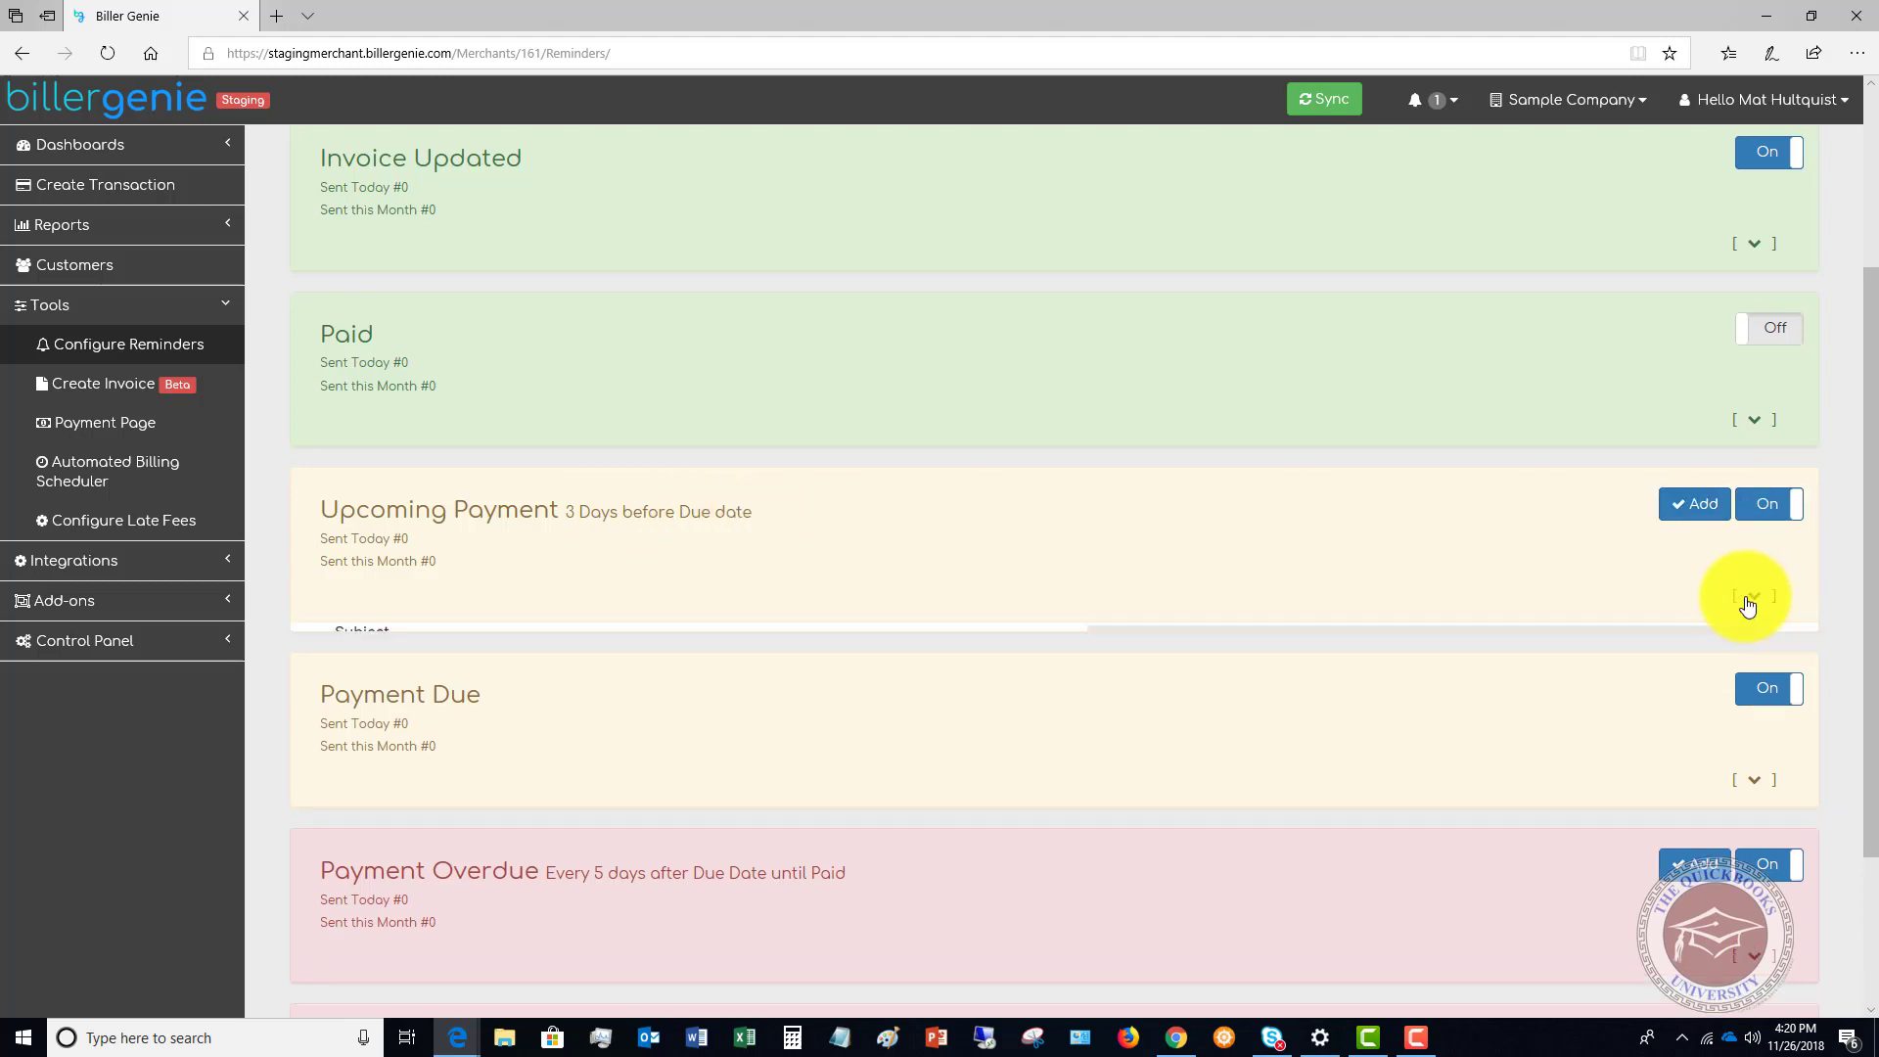
pyautogui.scroll(-2, 1114, 524)
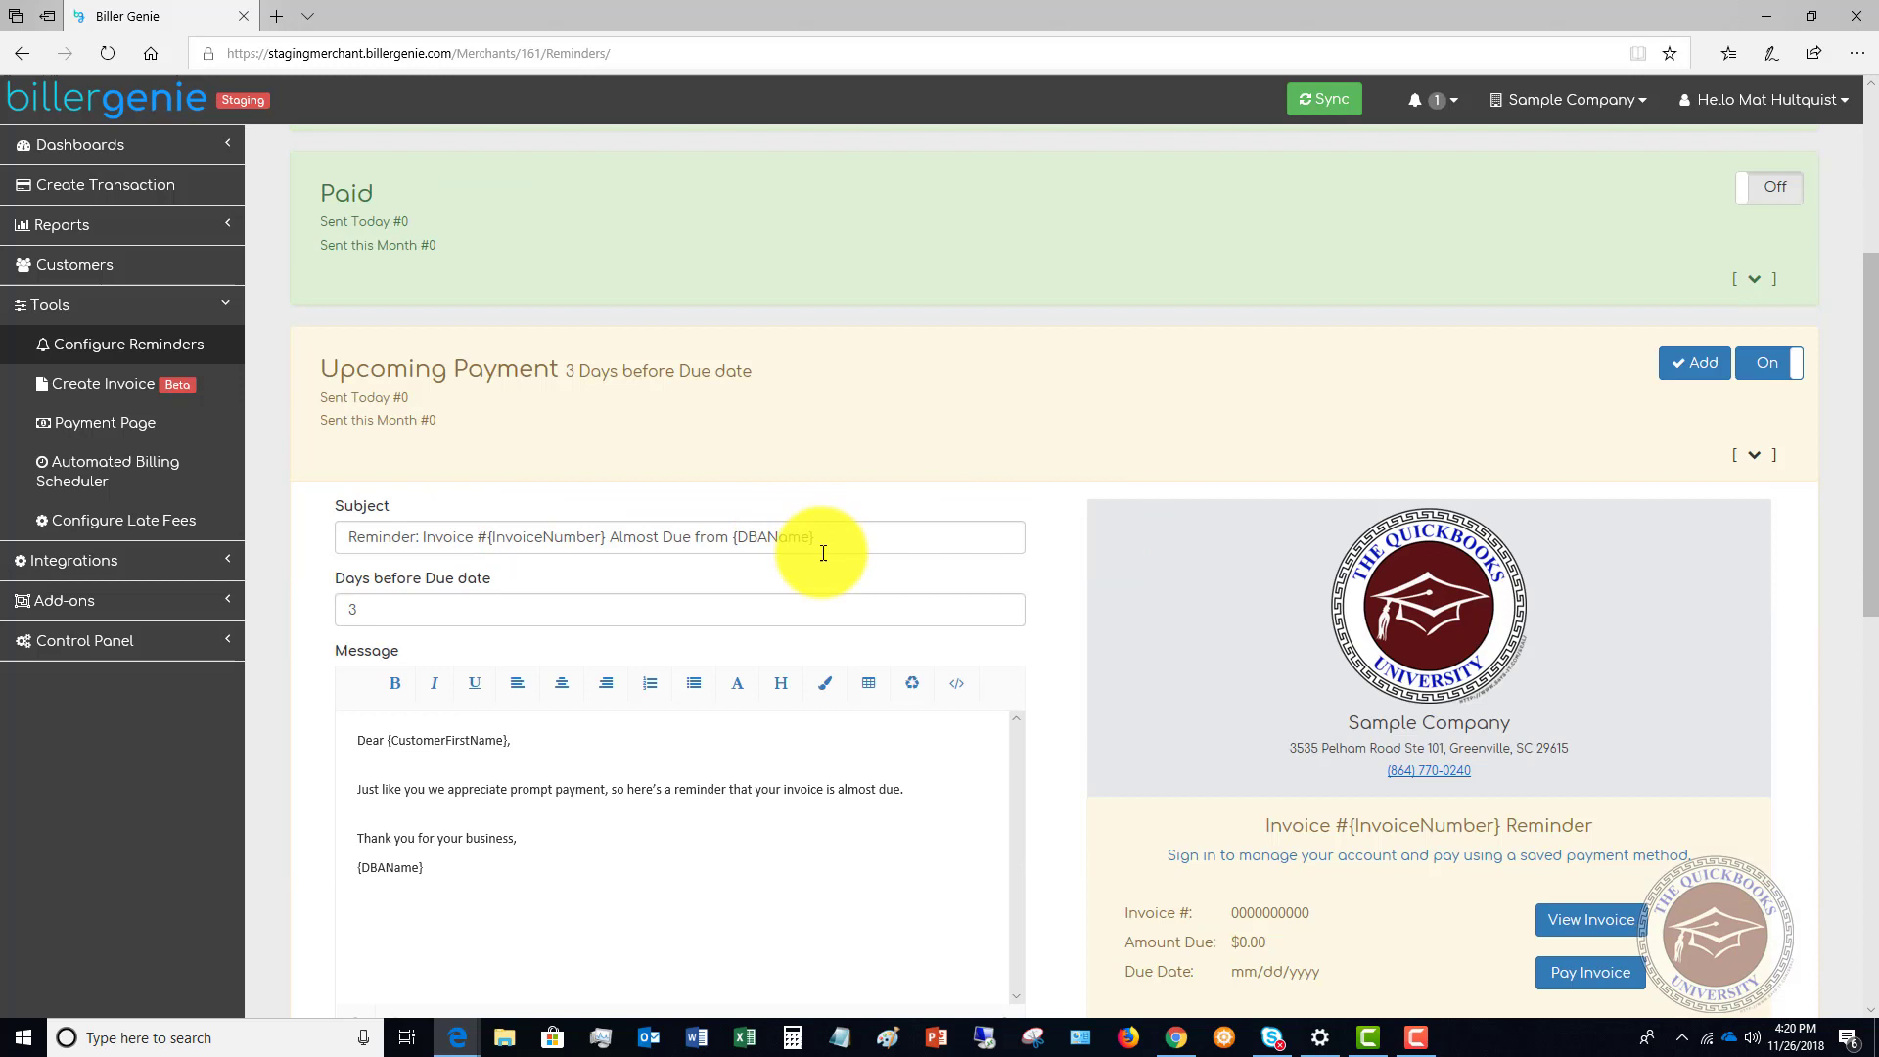
pyautogui.scroll(-2, 822, 548)
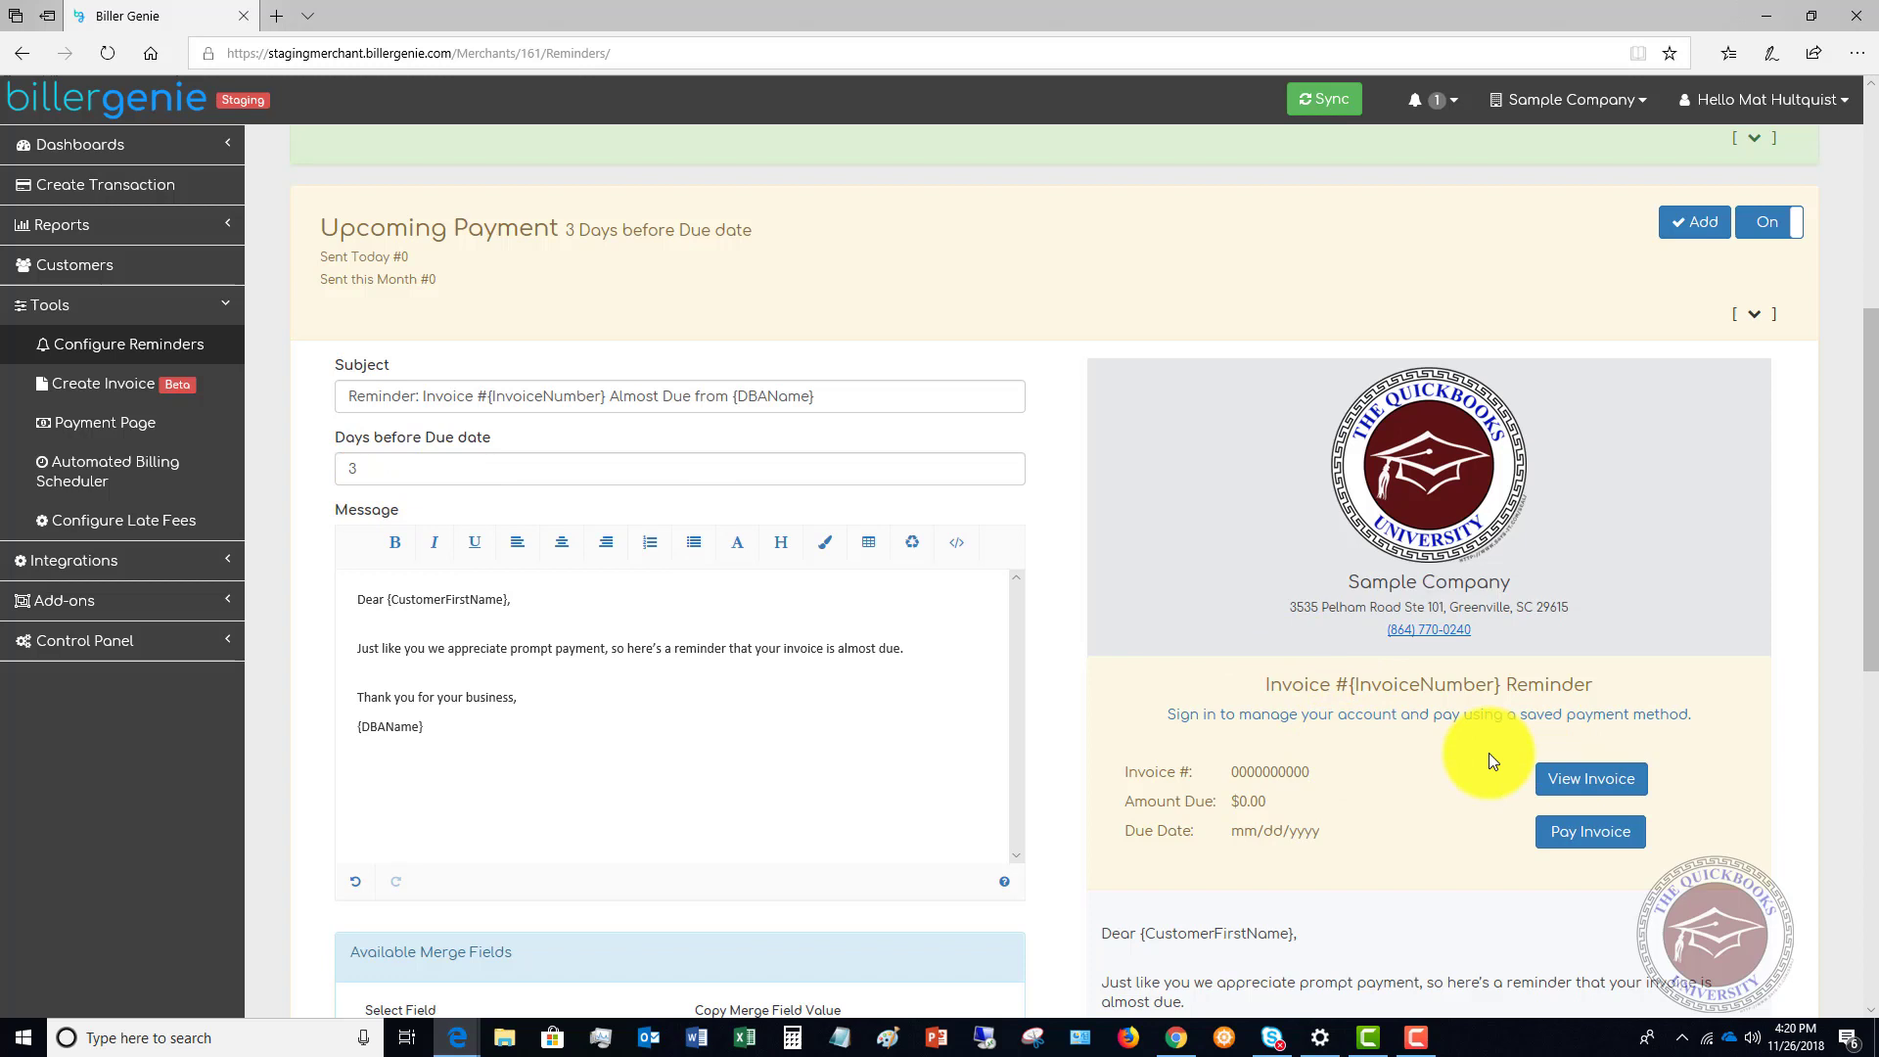
pyautogui.scroll(-1, 1488, 754)
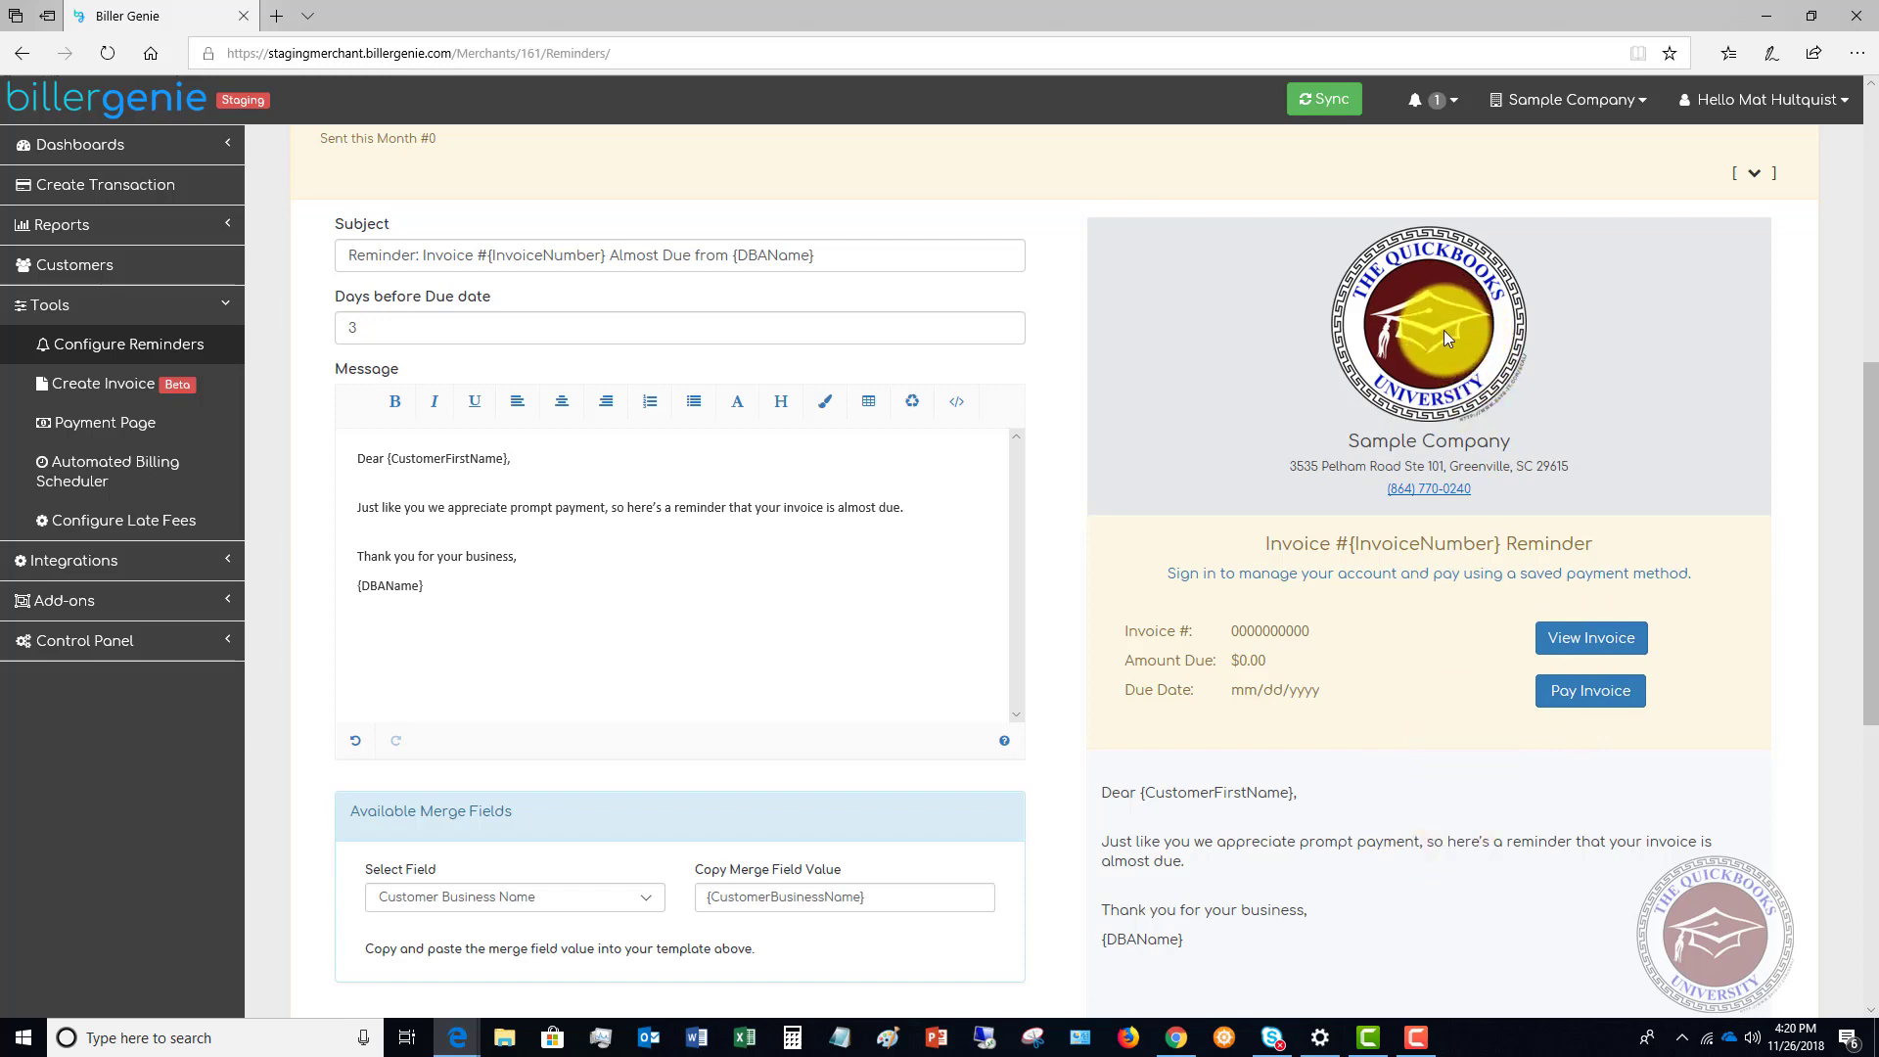
pyautogui.scroll(-1, 1443, 336)
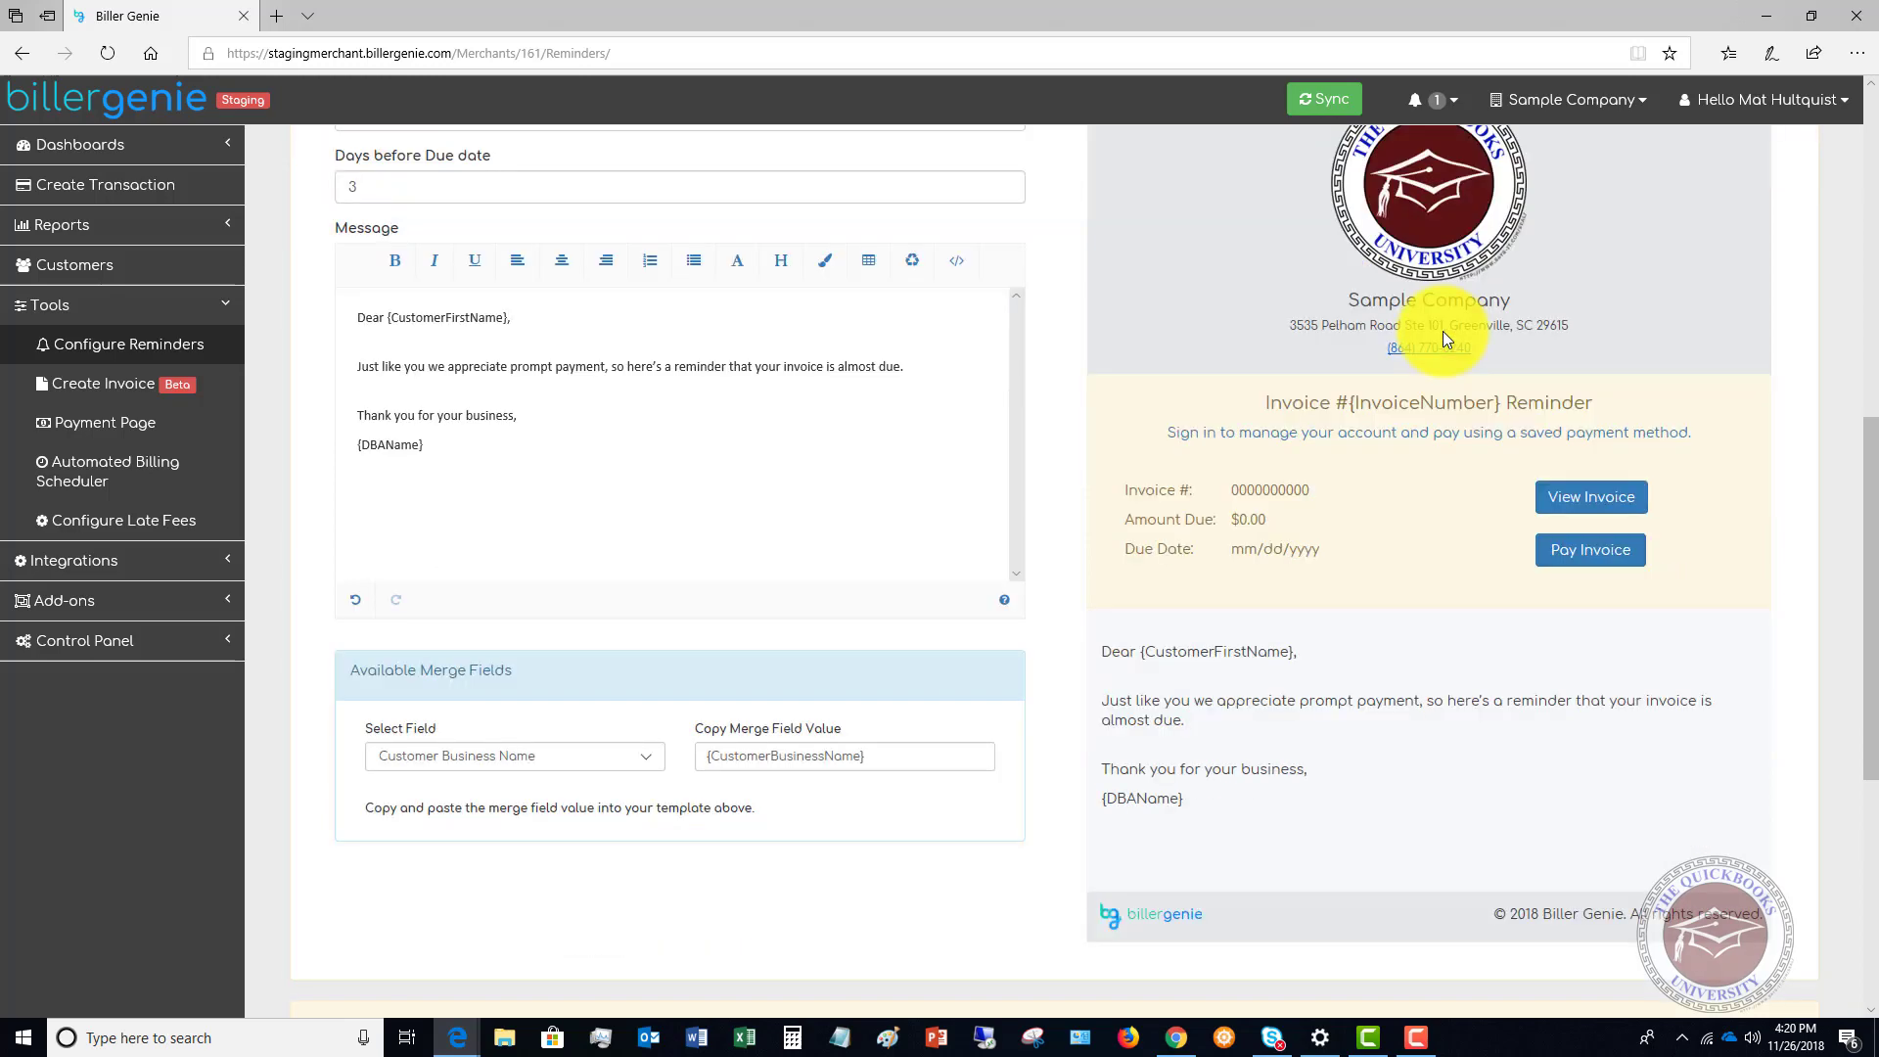
pyautogui.scroll(2, 1442, 330)
pyautogui.scroll(1, 1444, 331)
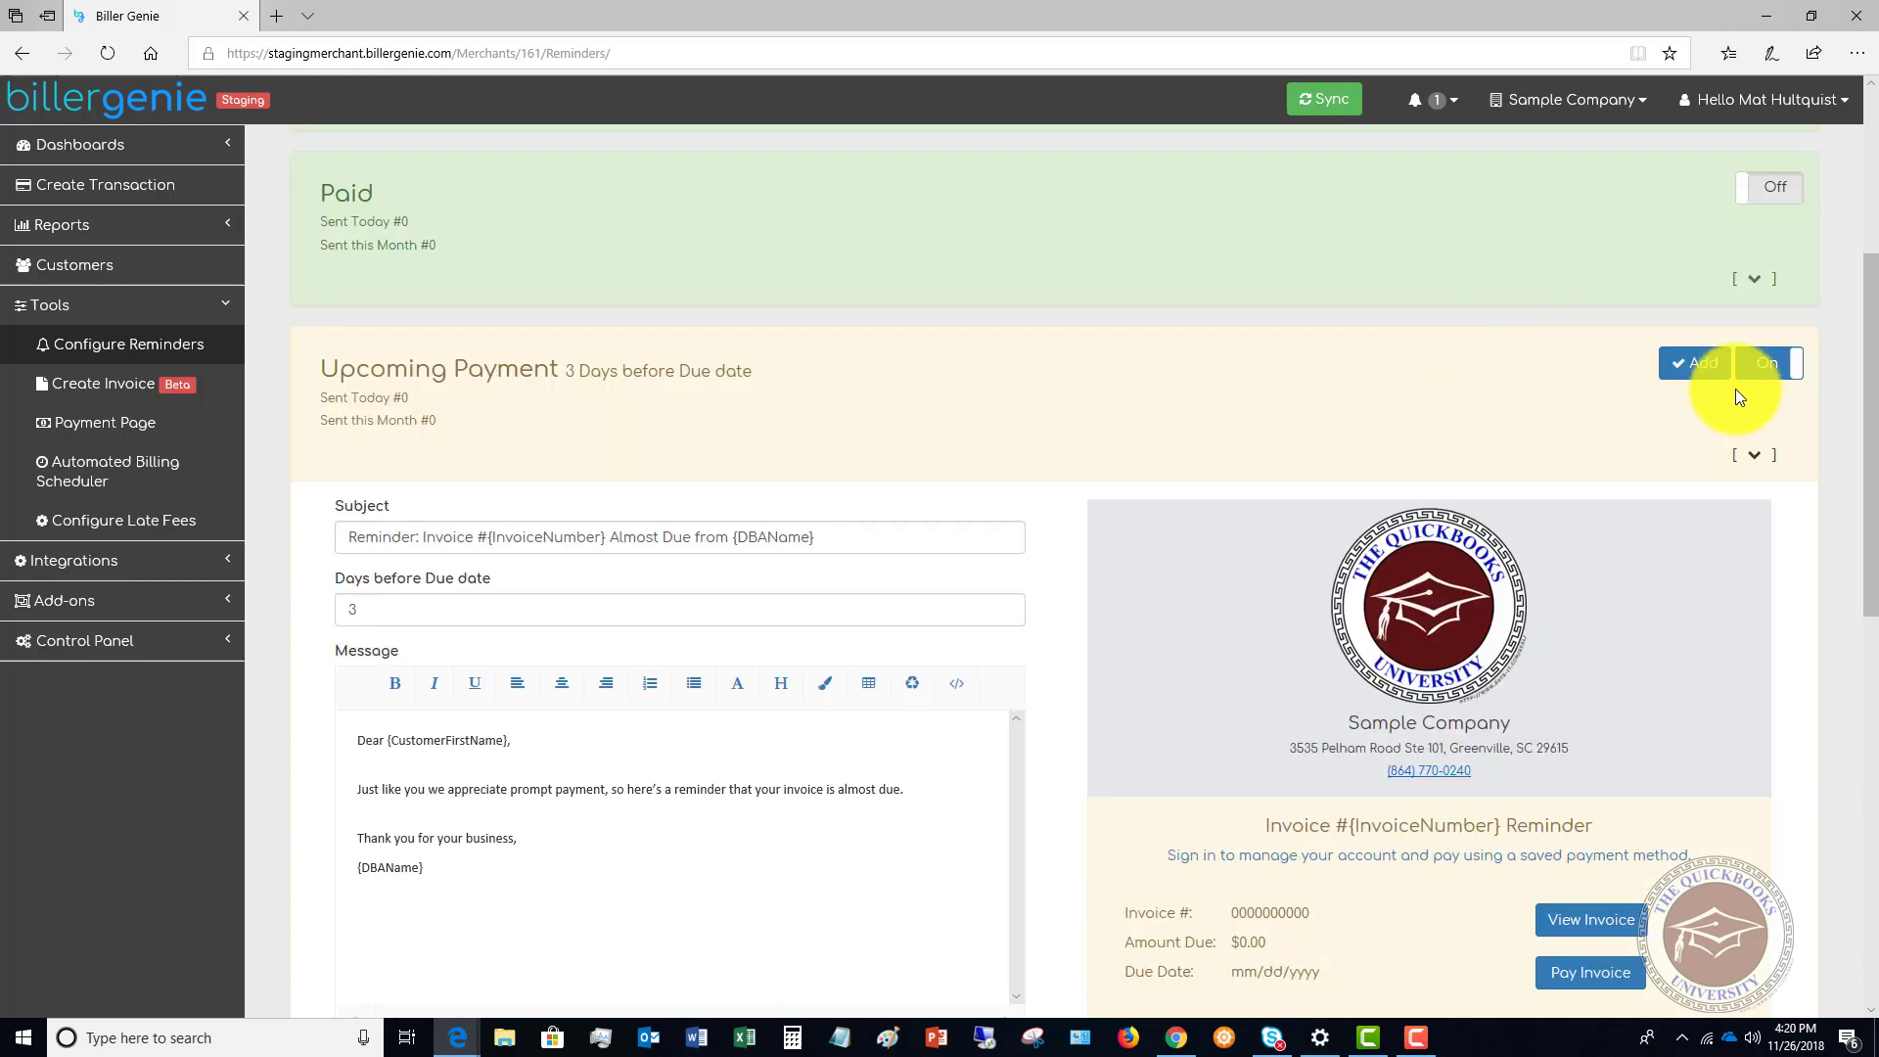
pyautogui.click(1748, 458)
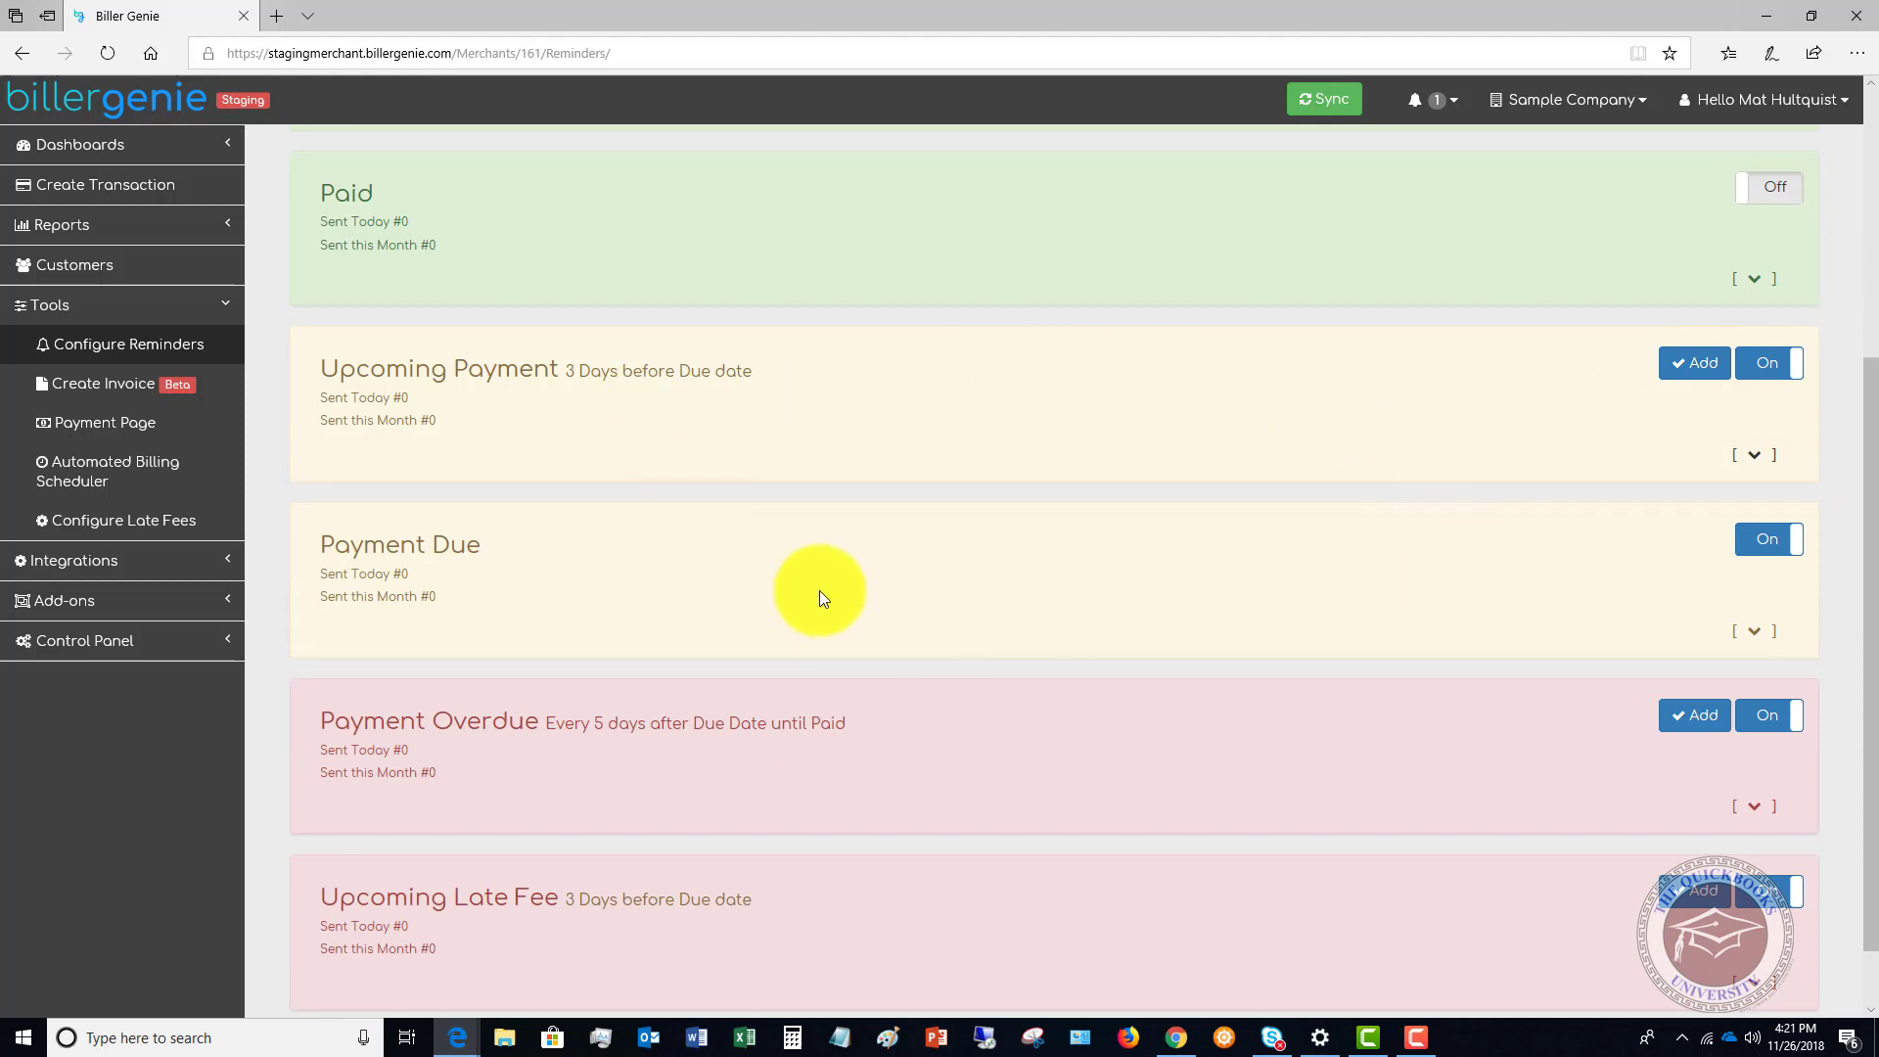
pyautogui.click(1754, 631)
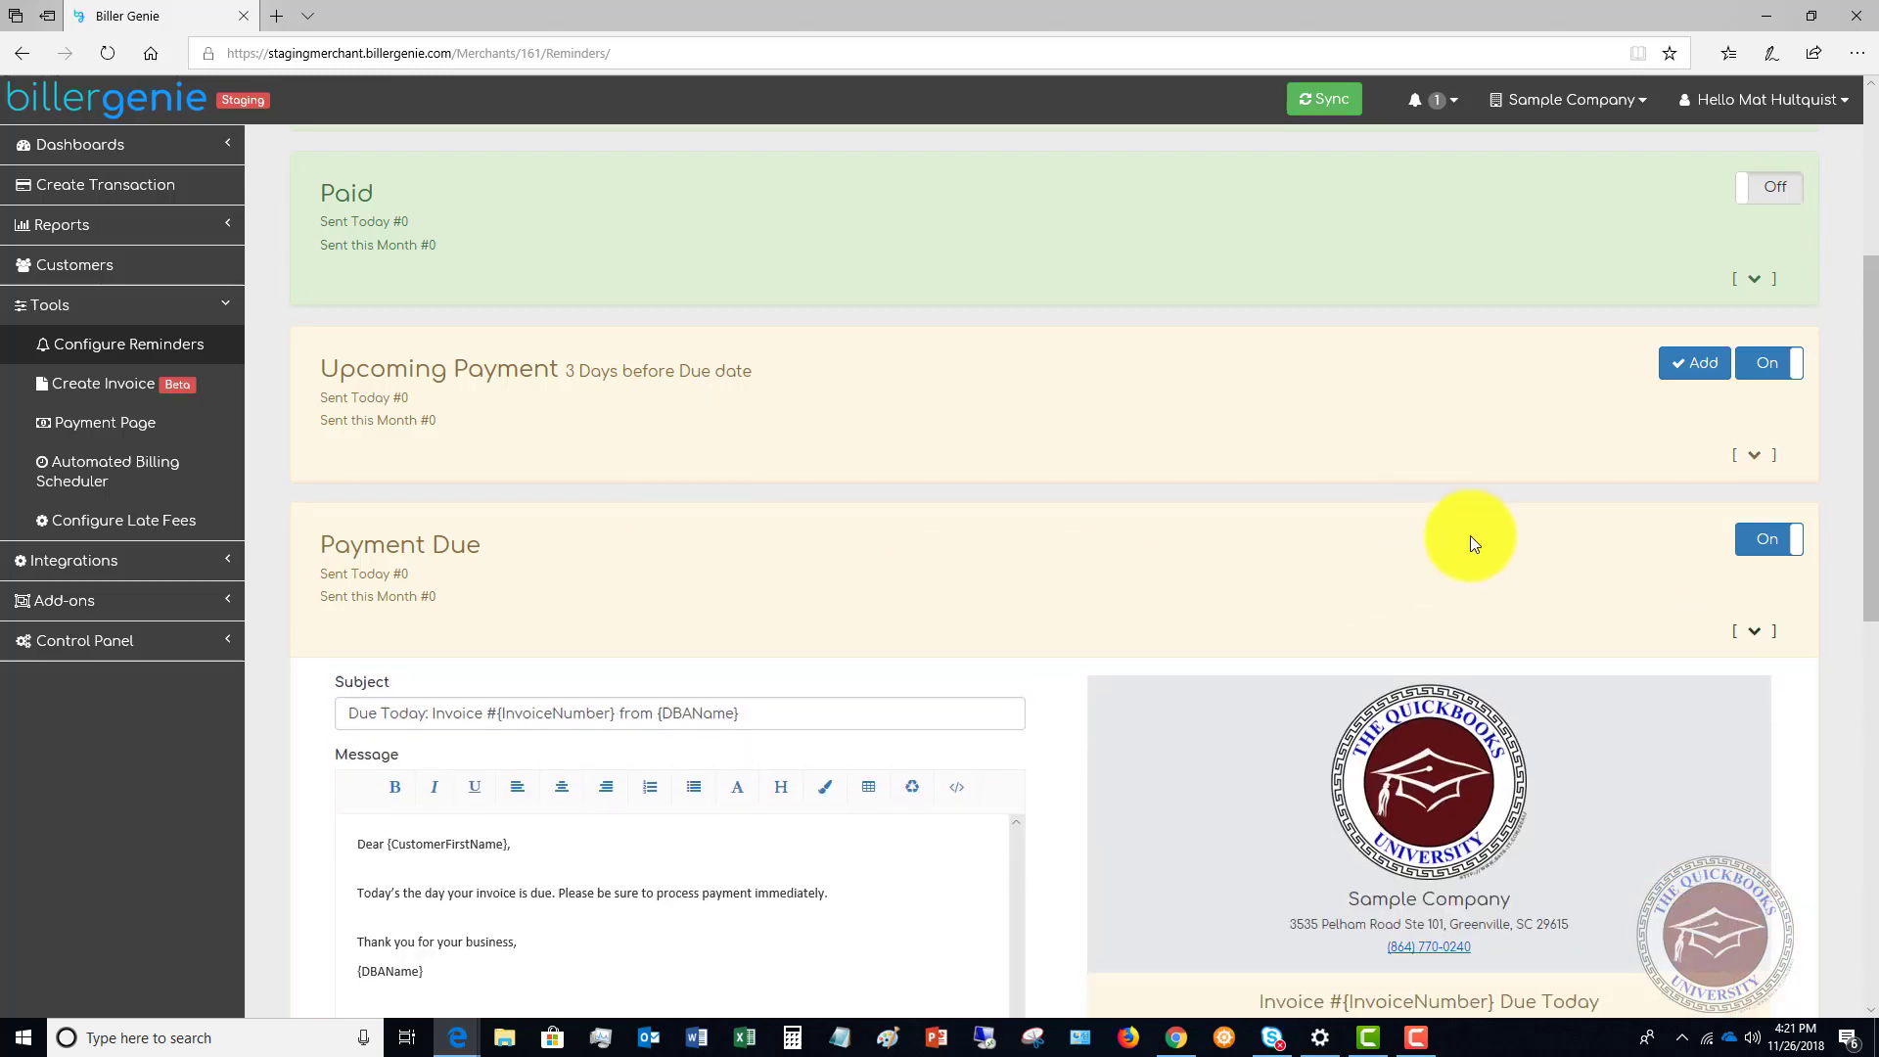
pyautogui.scroll(-4, 1129, 431)
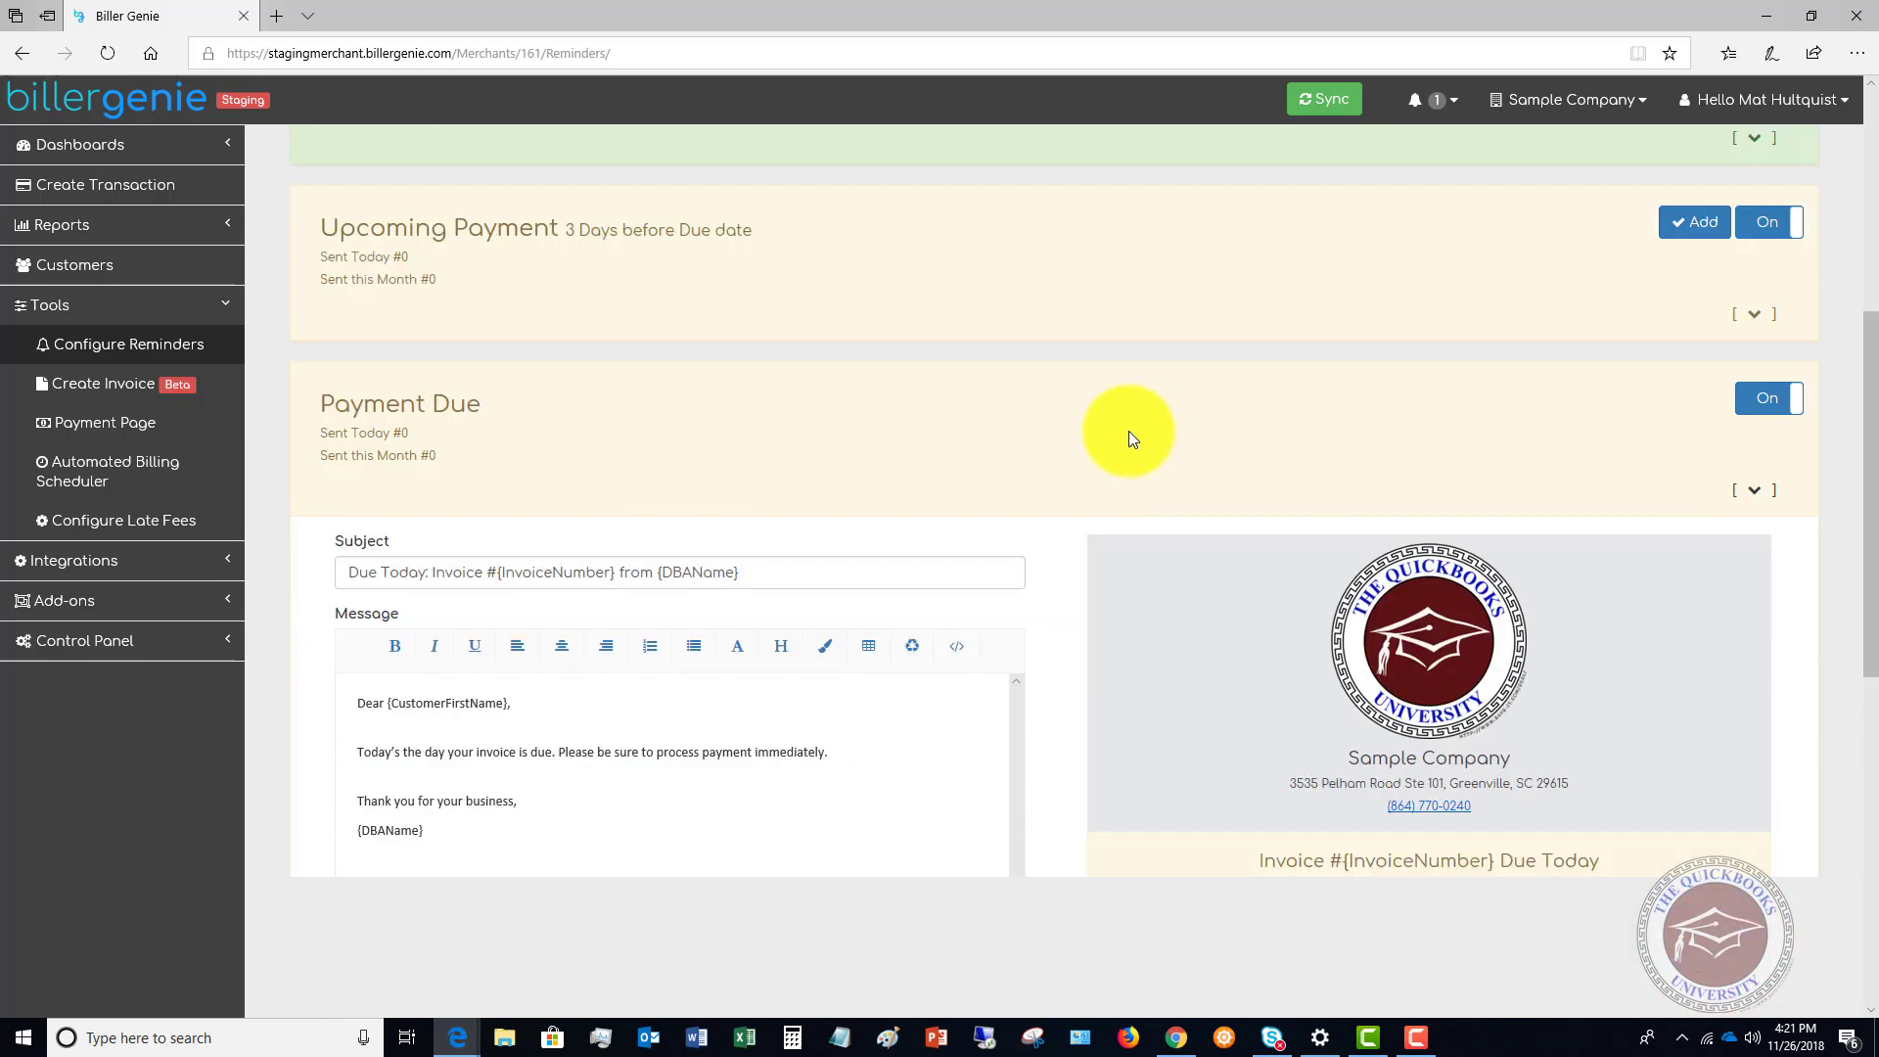
pyautogui.scroll(1, 1129, 430)
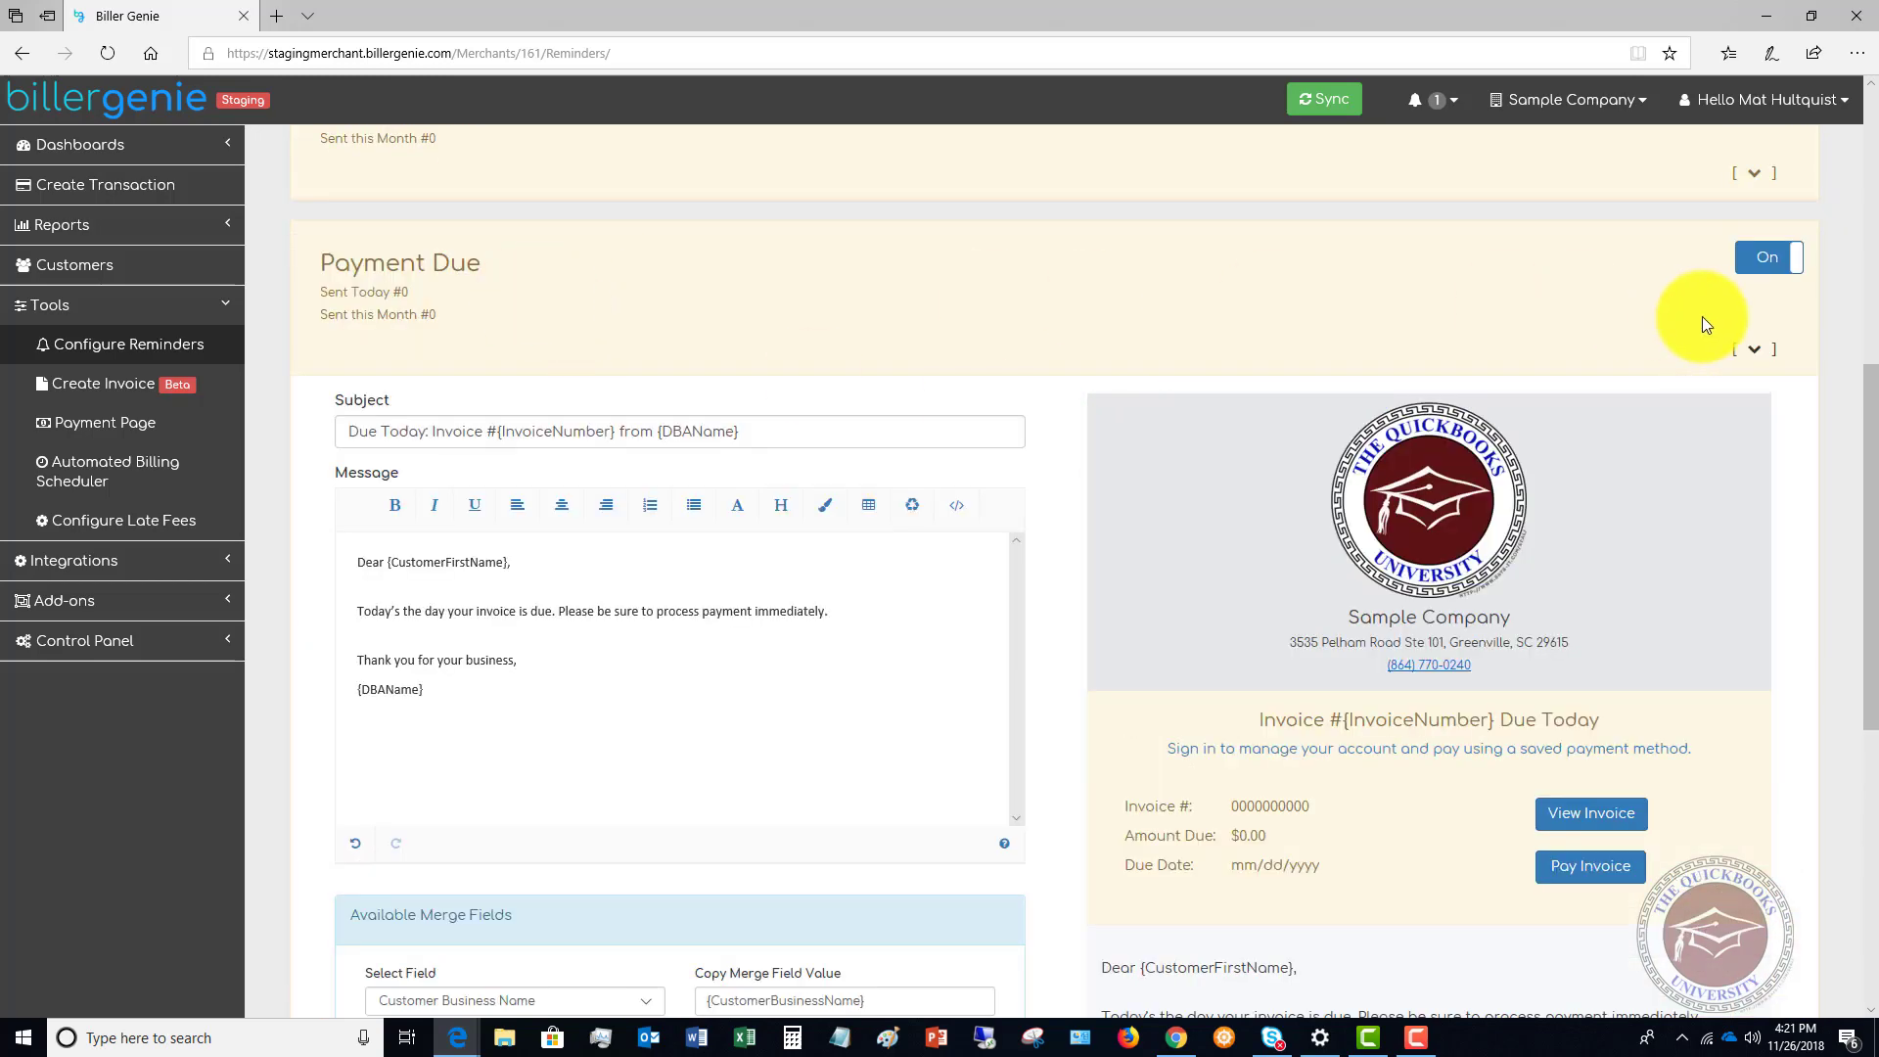
pyautogui.click(1754, 352)
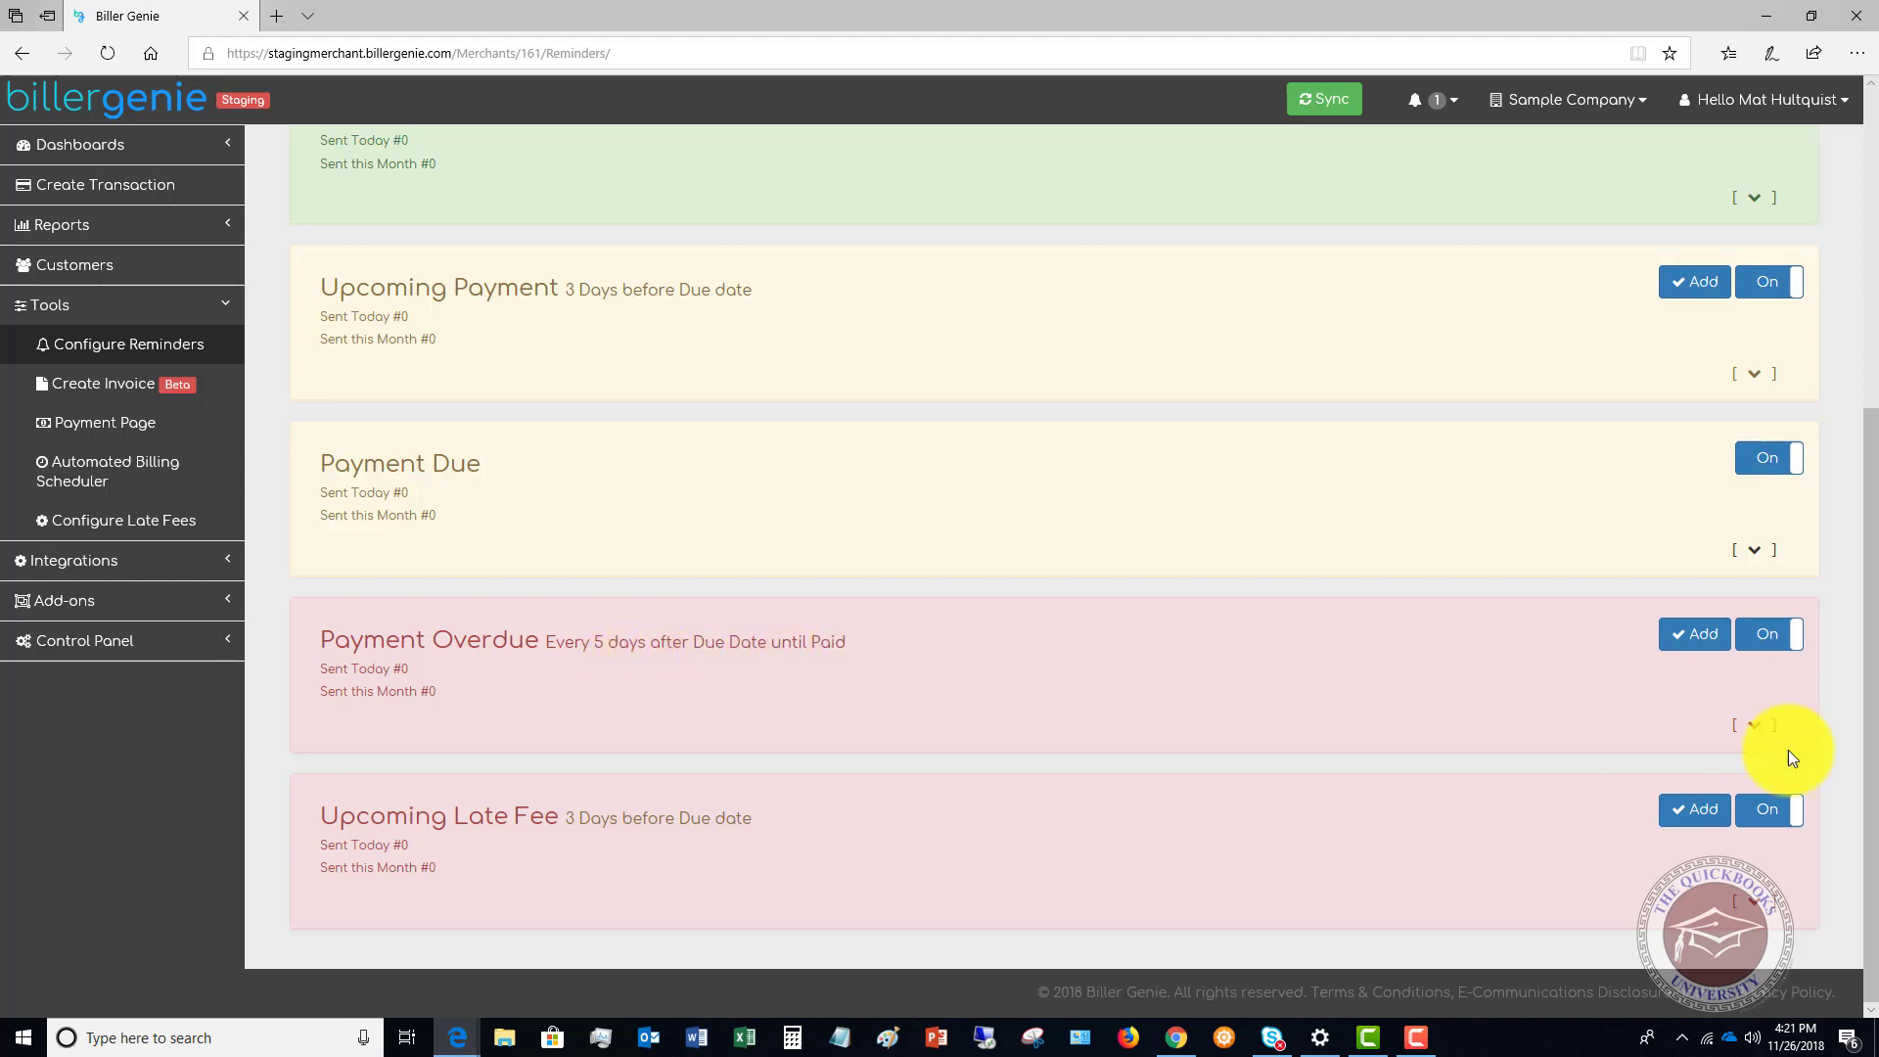
pyautogui.click(1754, 729)
pyautogui.scroll(-3, 1476, 669)
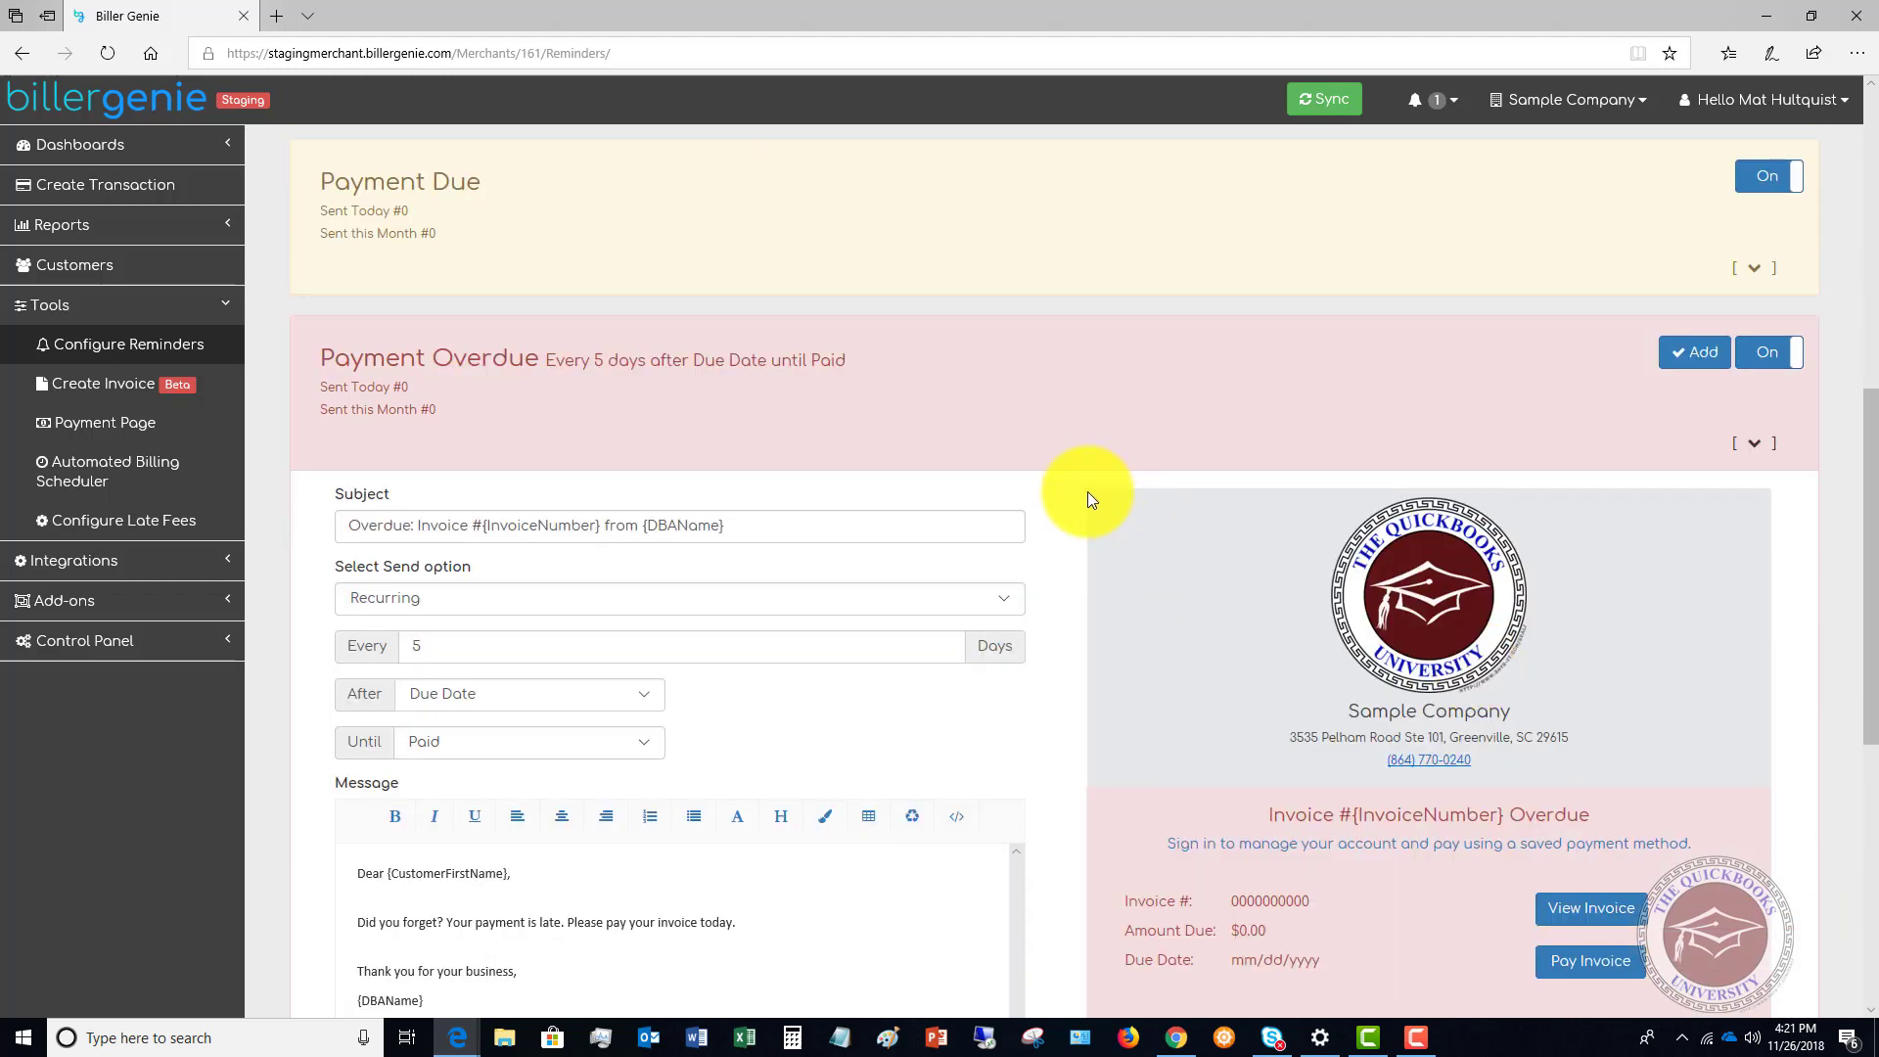
pyautogui.scroll(-1, 1088, 492)
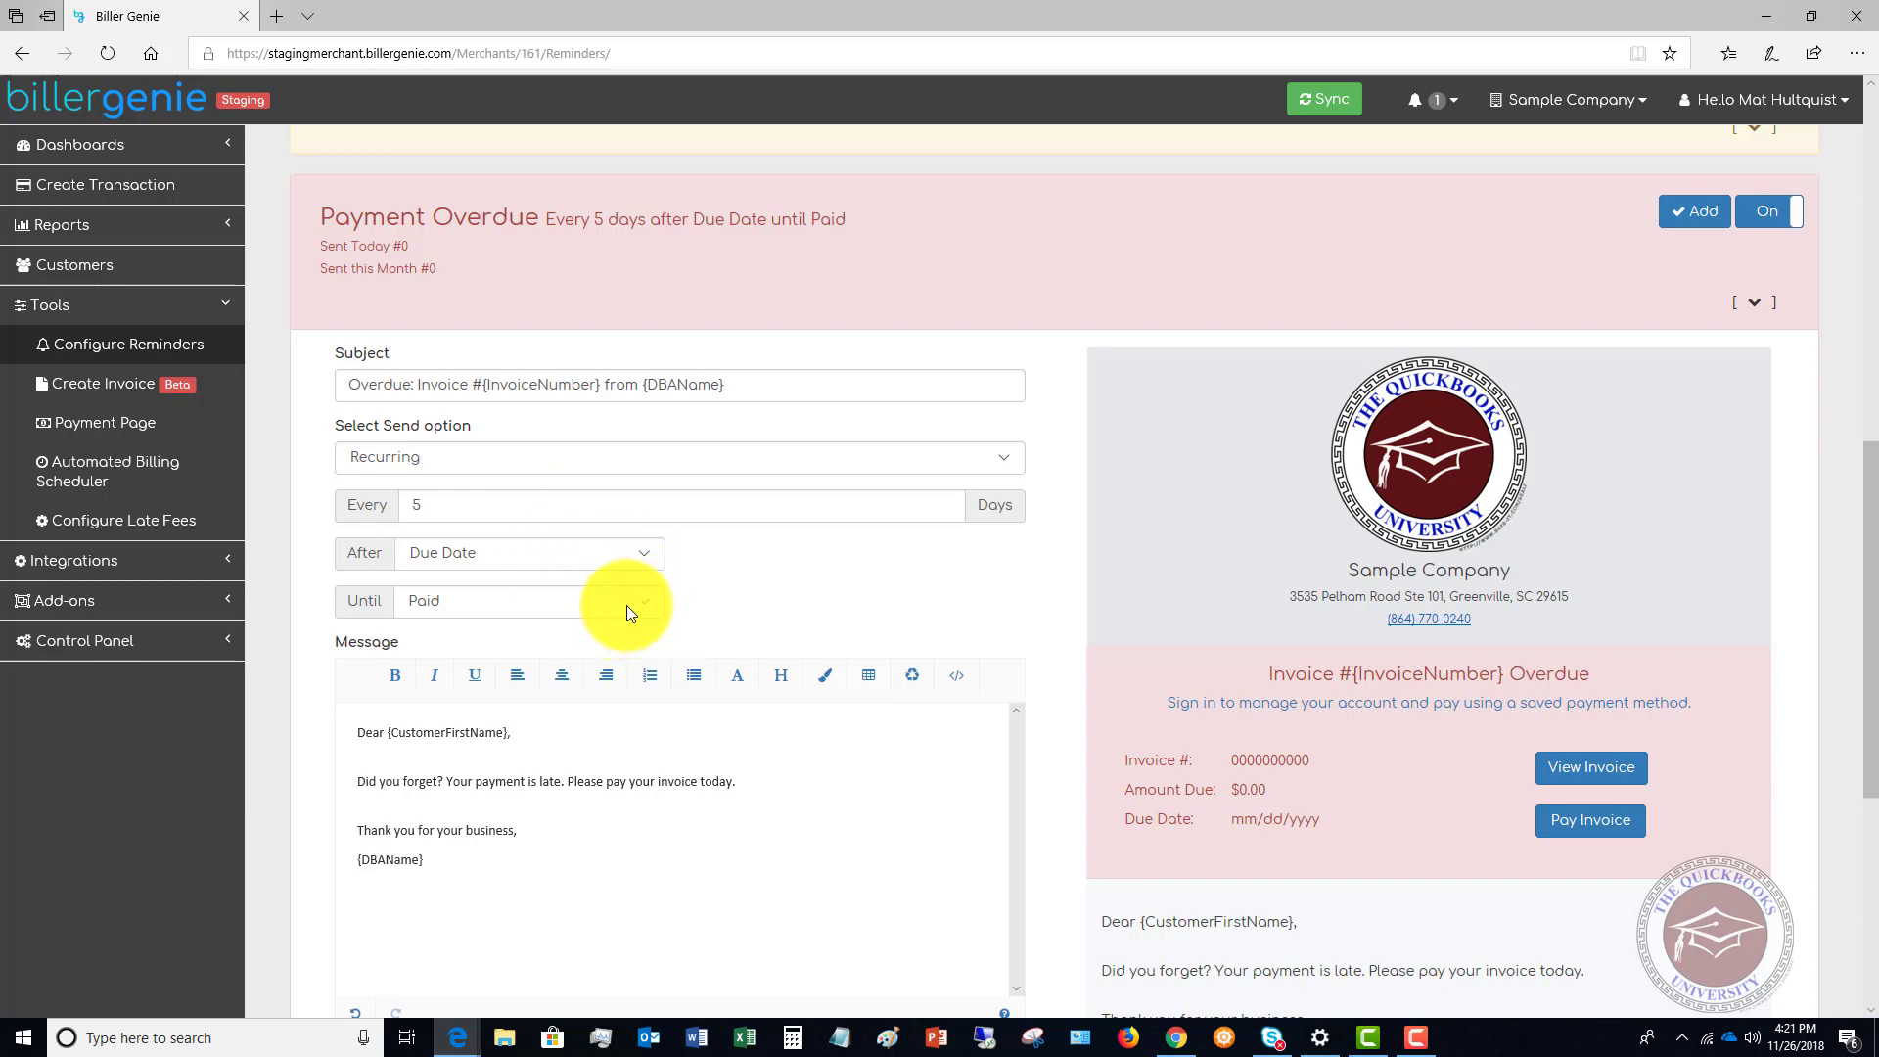
pyautogui.scroll(-1, 1395, 578)
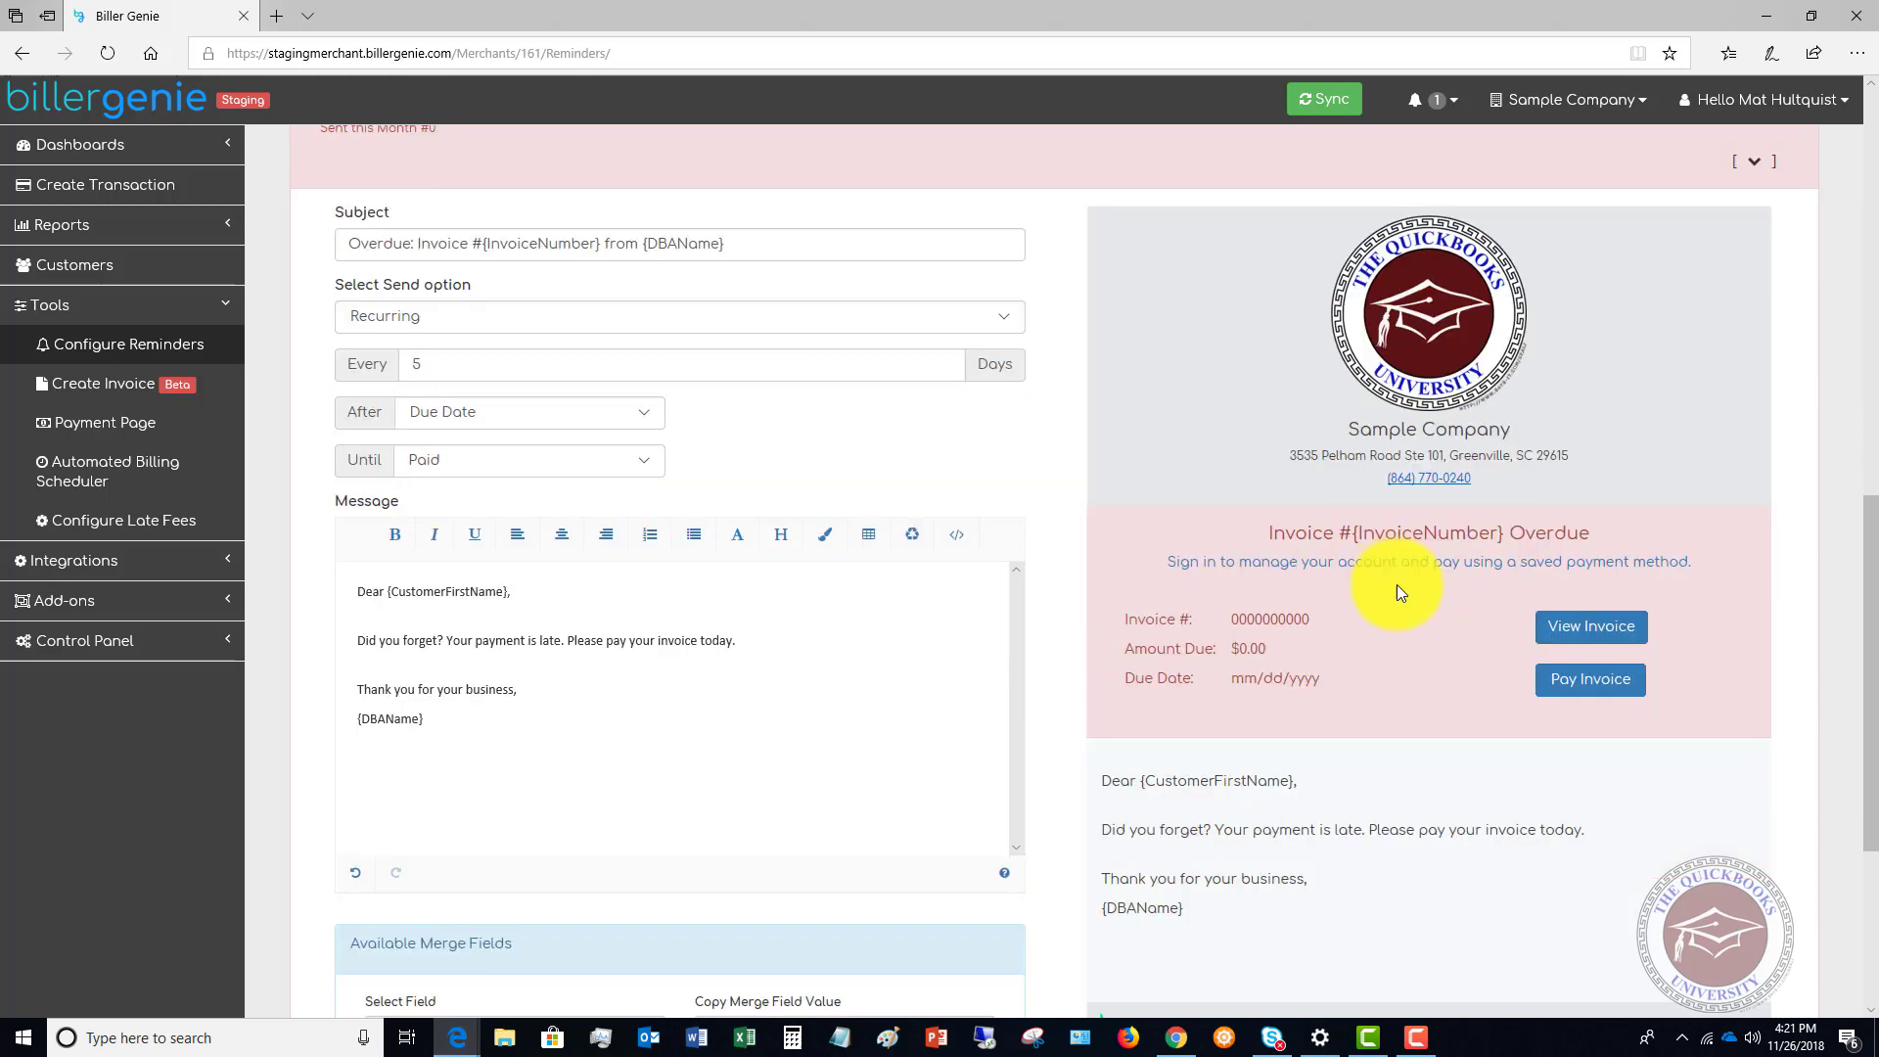
pyautogui.scroll(3, 1395, 584)
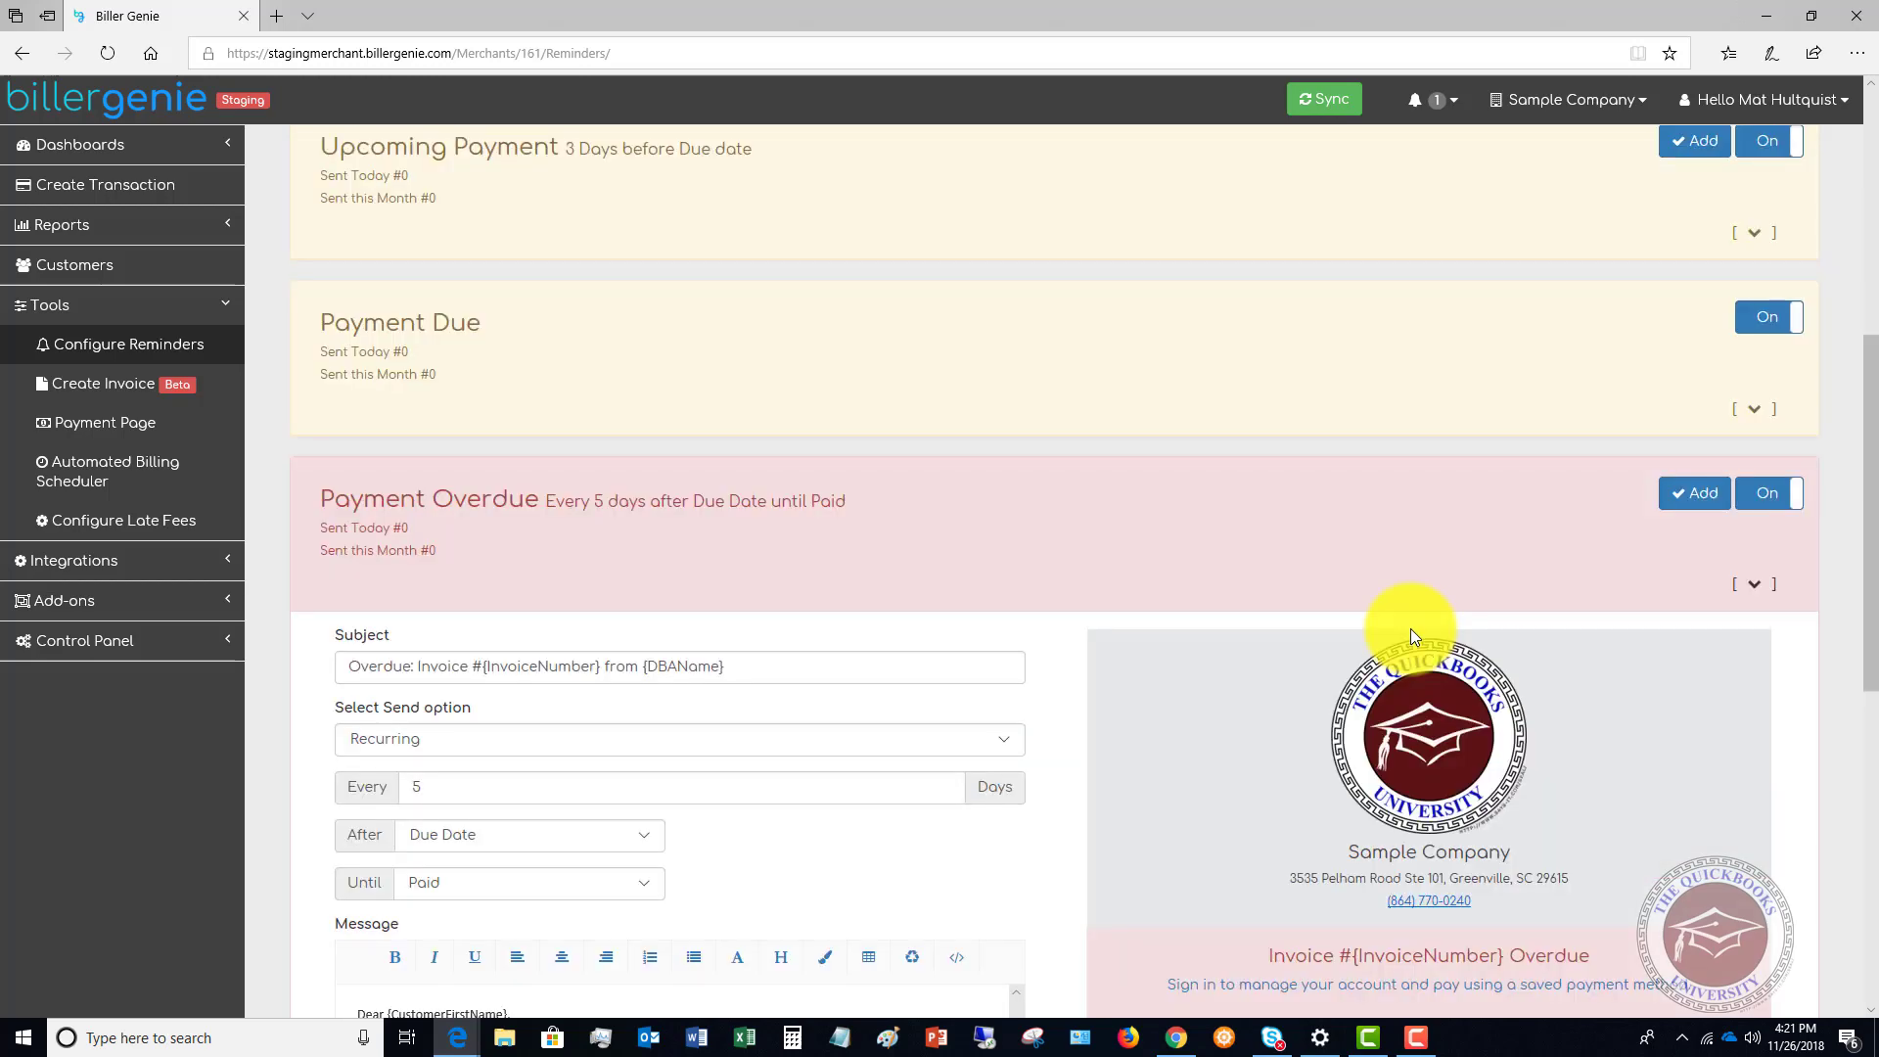
pyautogui.click(1755, 587)
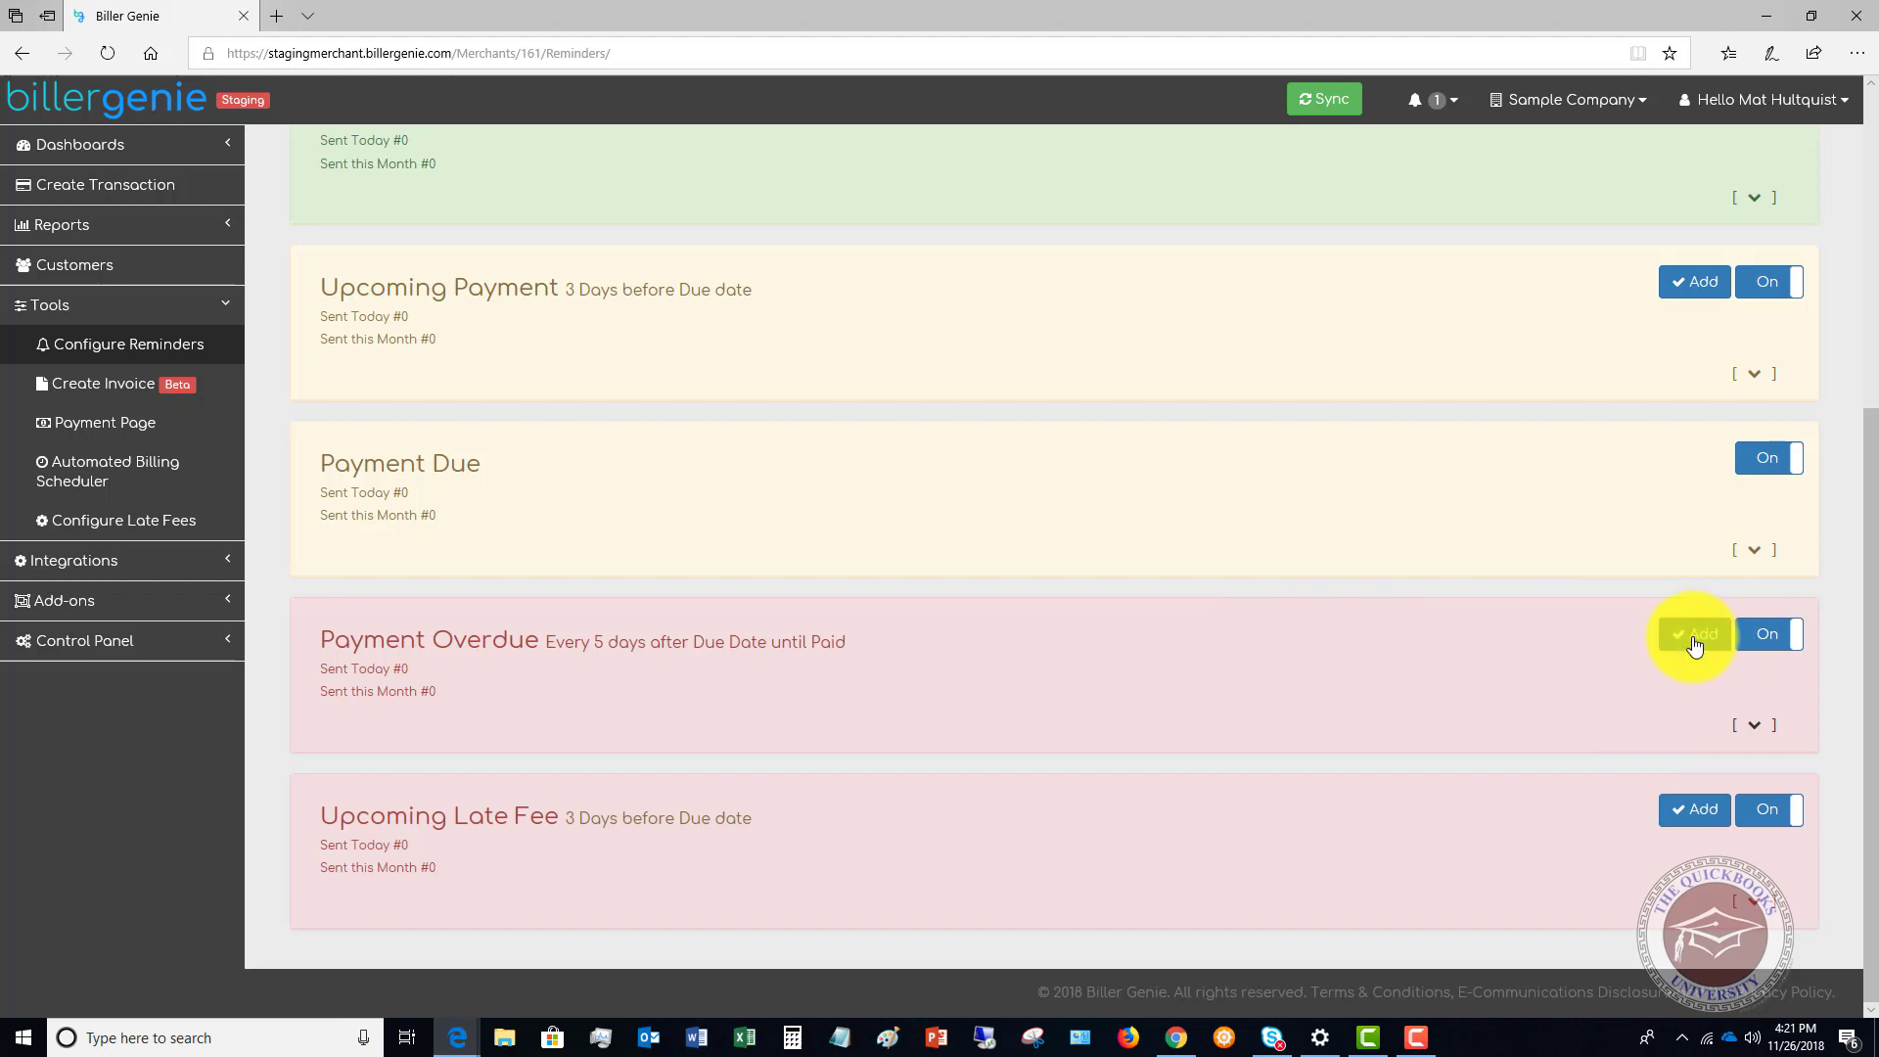
pyautogui.scroll(5, 1347, 561)
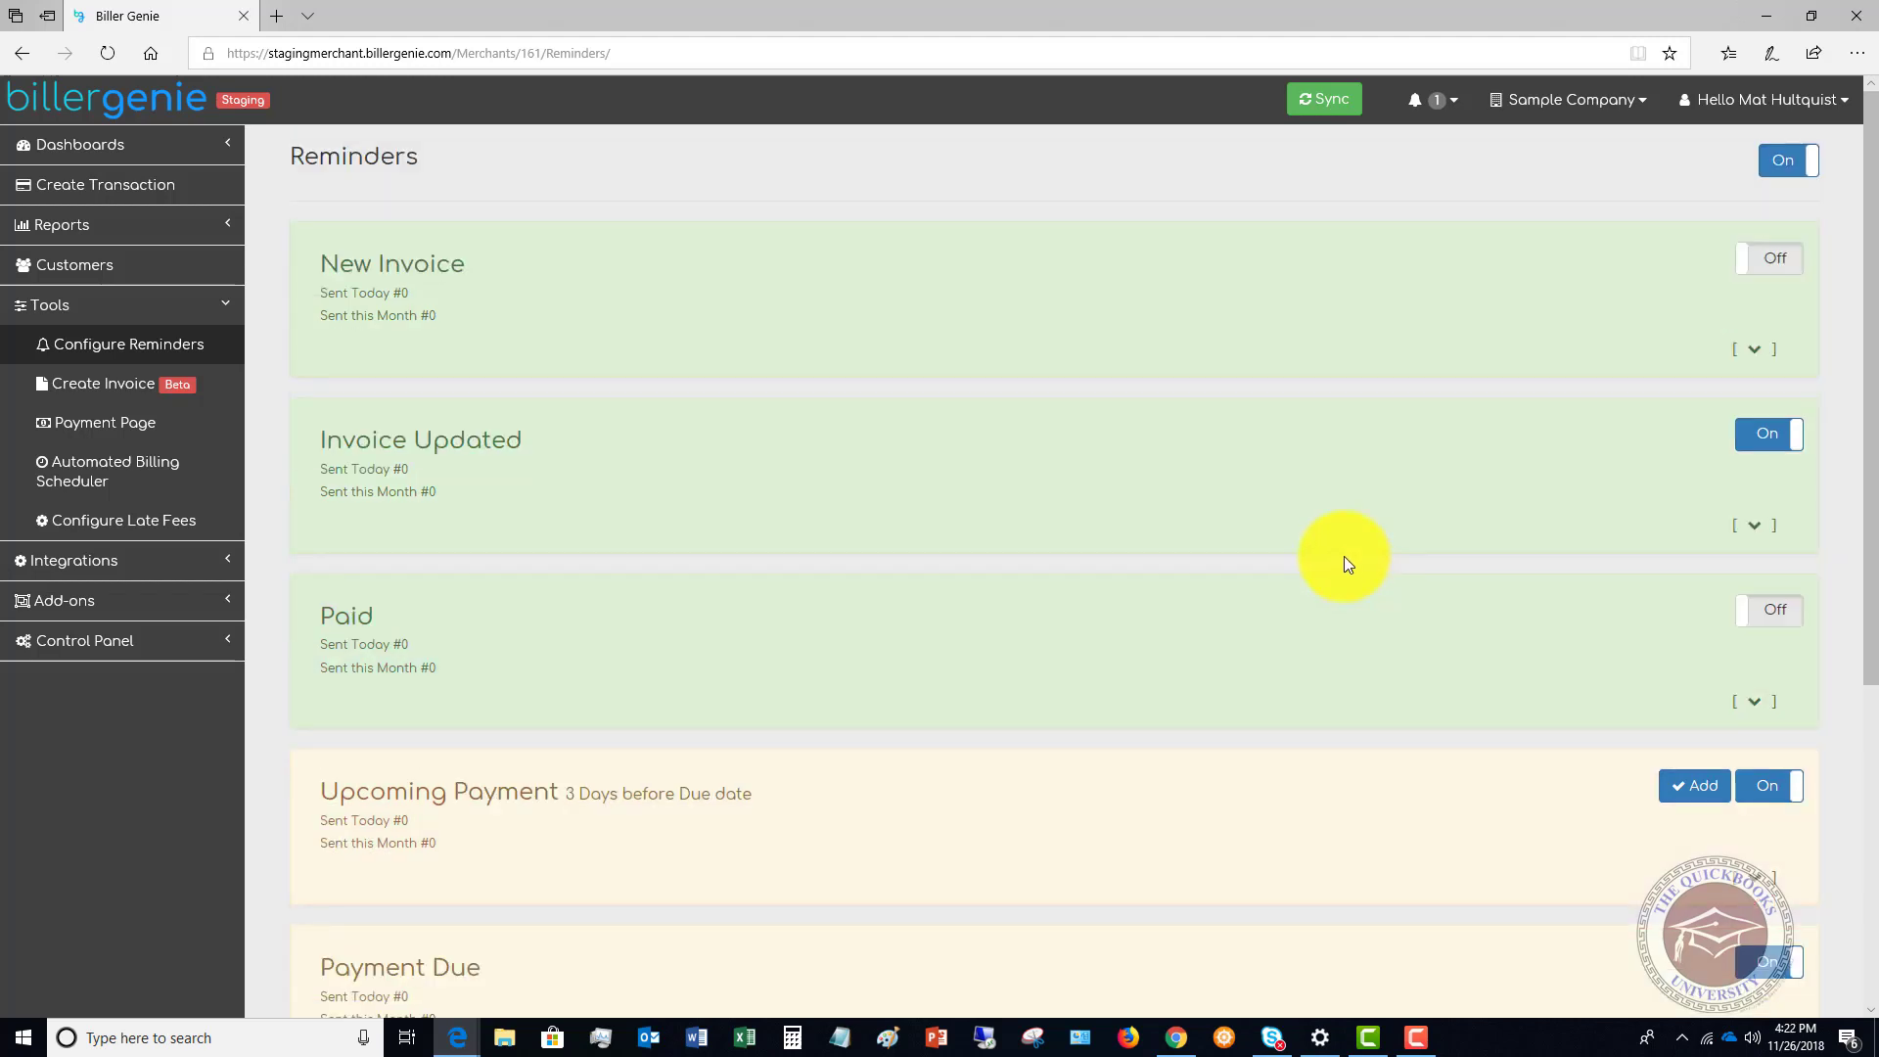